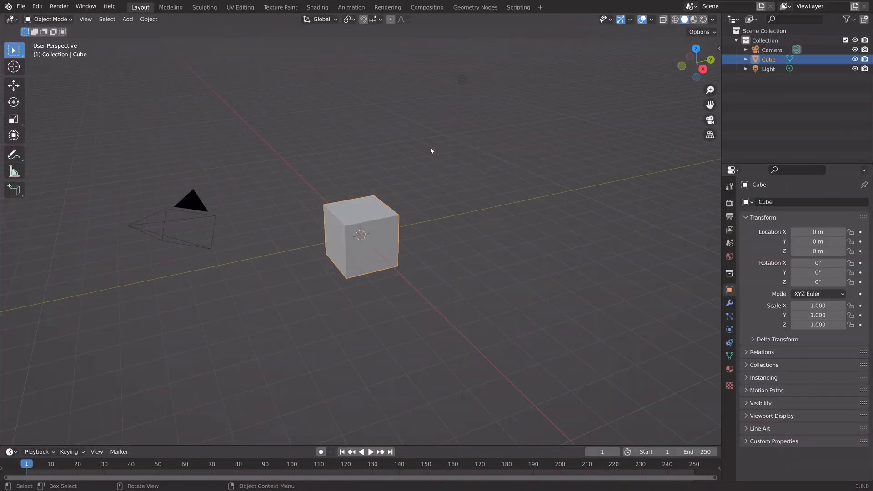
# Scale the cube to about 0.21 along Z and stretch it to about 4.86 along X
pyautogui.press('s')
pyautogui.press('z')
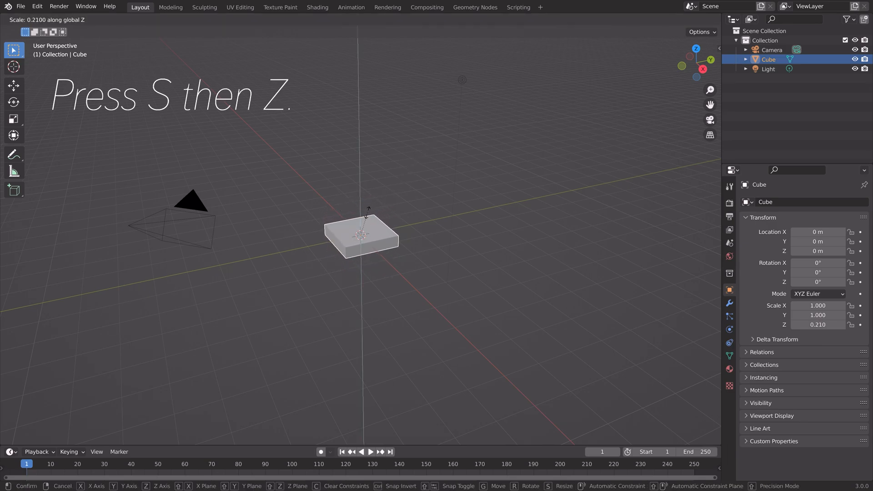
pyautogui.click(368, 208)
pyautogui.press('s')
pyautogui.press('x')
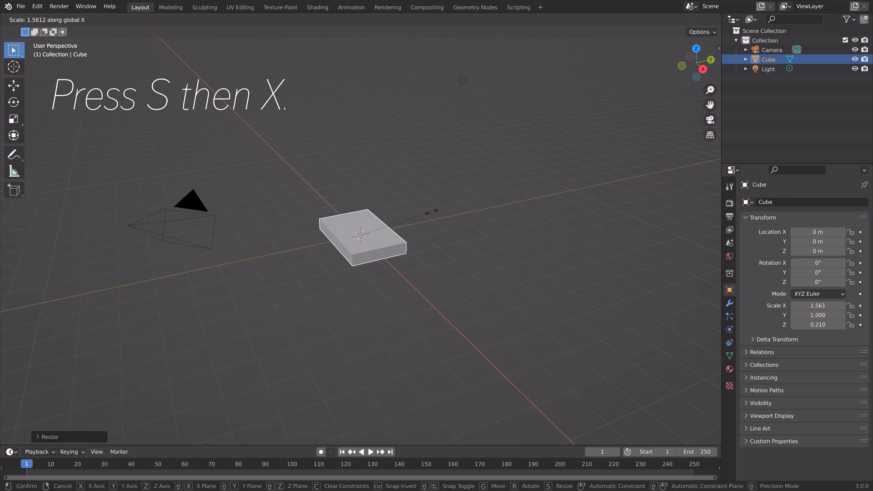
pyautogui.click(573, 171)
pyautogui.scroll(-3, 471, 253)
pyautogui.moveTo(471, 253); pyautogui.dragTo(488, 245, button='middle')
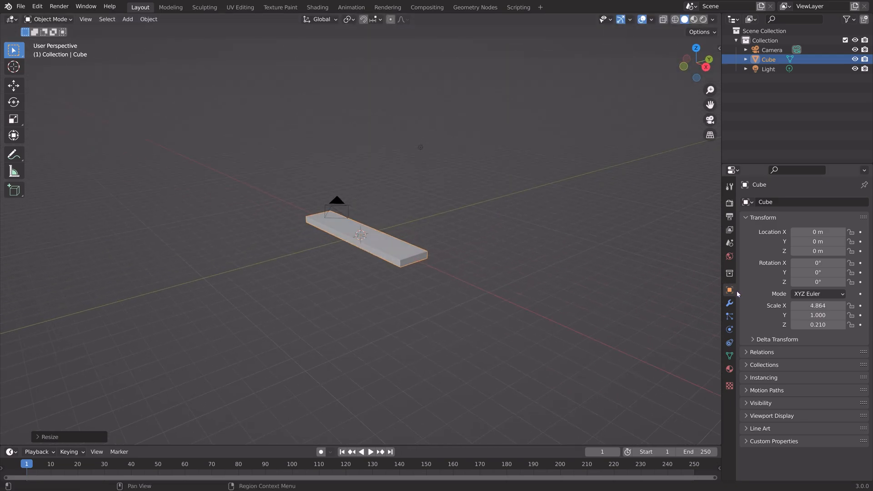
# Add an Array modifier to the plank with Relative Offset X set to 0
pyautogui.click(729, 303)
pyautogui.click(799, 204)
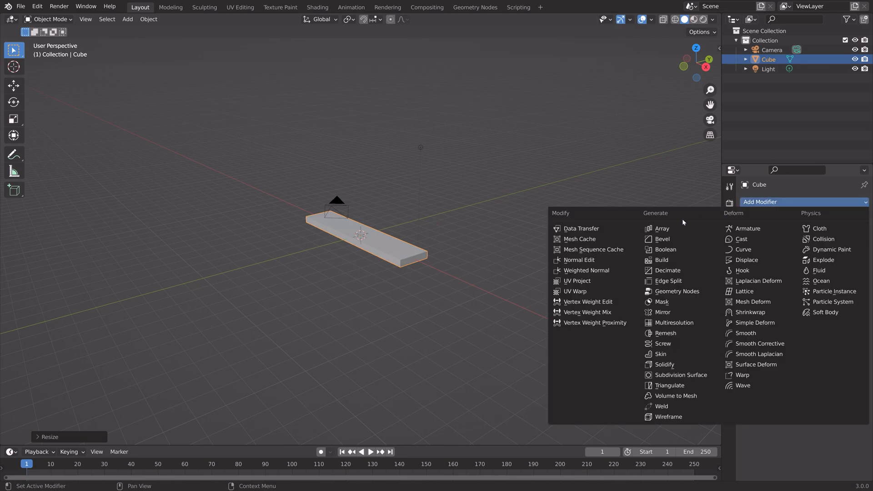
pyautogui.click(662, 228)
pyautogui.doubleClick(823, 272)
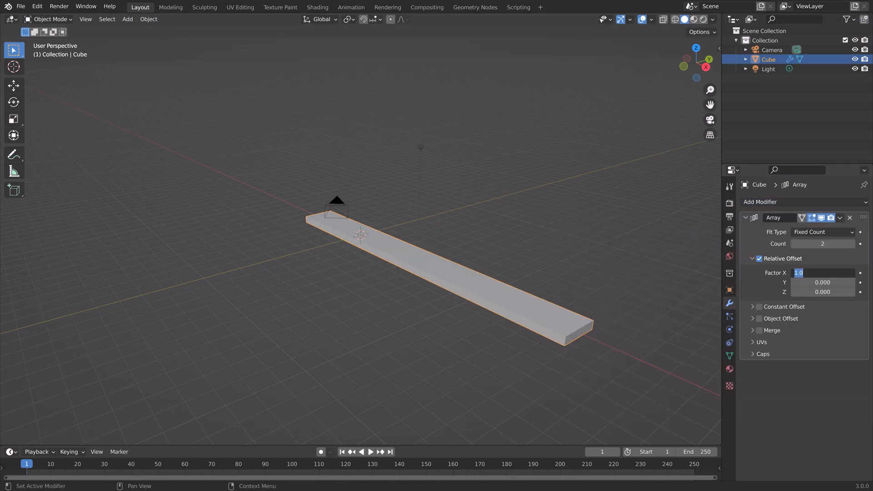
pyautogui.write('0')
pyautogui.press('Return')
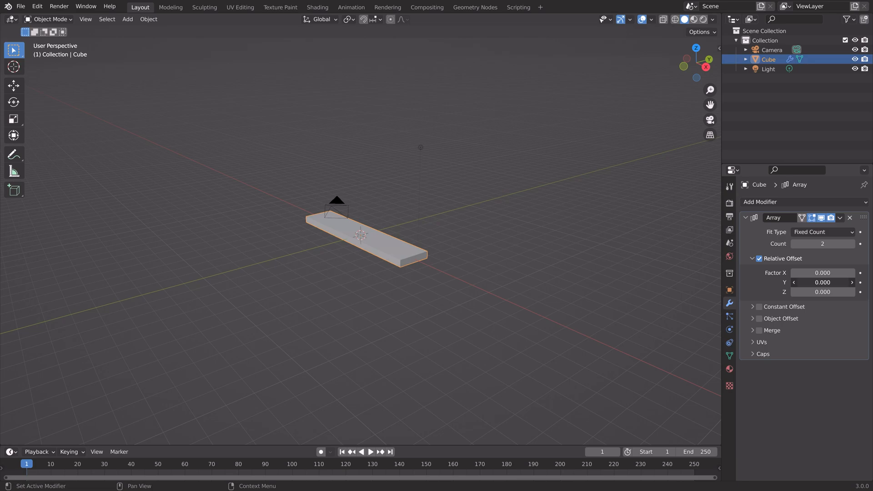
# Set the array offset to Y 1.4, Z 3.7 and Count 9, forming a rising staircase
pyautogui.moveTo(821, 283)
pyautogui.mouseDown()
pyautogui.moveTo(839, 282)
pyautogui.moveTo(838, 292)
pyautogui.mouseUp()
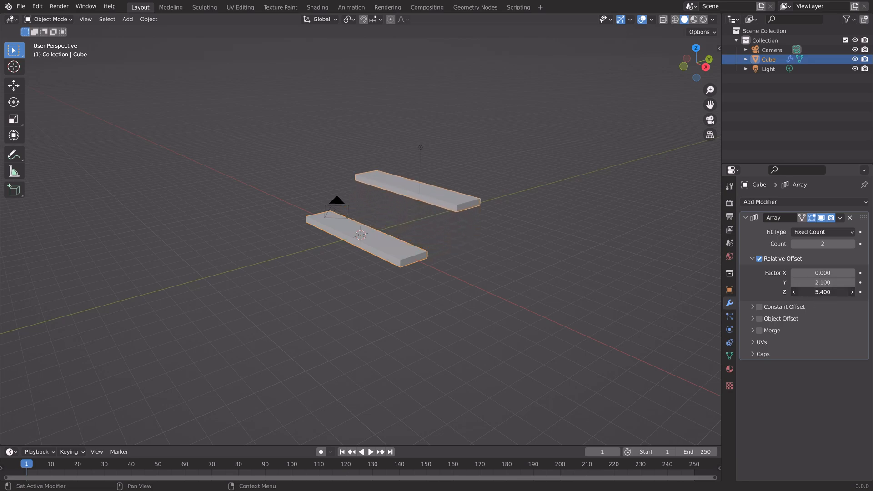
pyautogui.moveTo(576, 254)
pyautogui.mouseDown(button='middle')
pyautogui.moveTo(552, 239)
pyautogui.moveTo(564, 237)
pyautogui.mouseUp(button='middle')
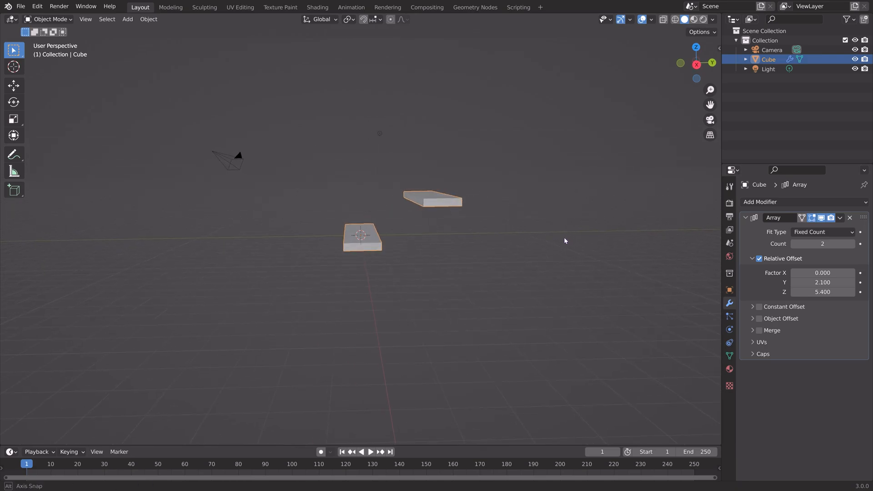
pyautogui.moveTo(822, 283)
pyautogui.mouseDown()
pyautogui.moveTo(798, 282)
pyautogui.moveTo(812, 292)
pyautogui.mouseUp()
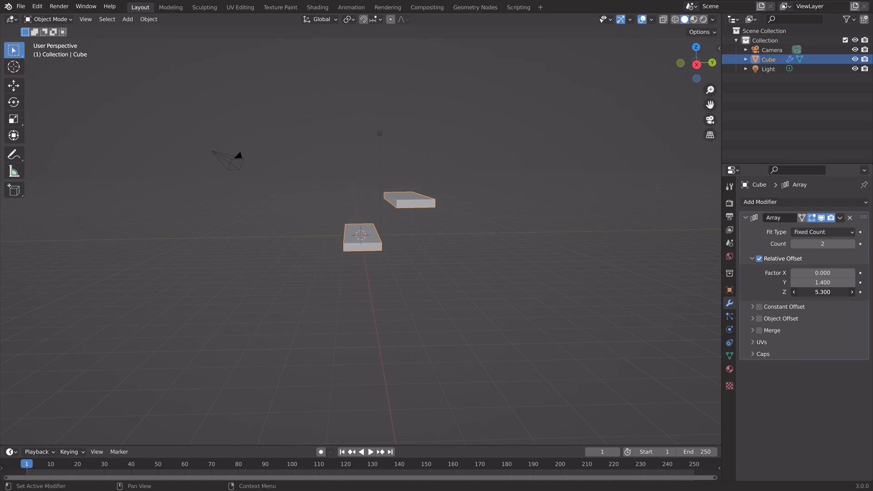
pyautogui.moveTo(410, 239); pyautogui.dragTo(443, 232, button='middle')
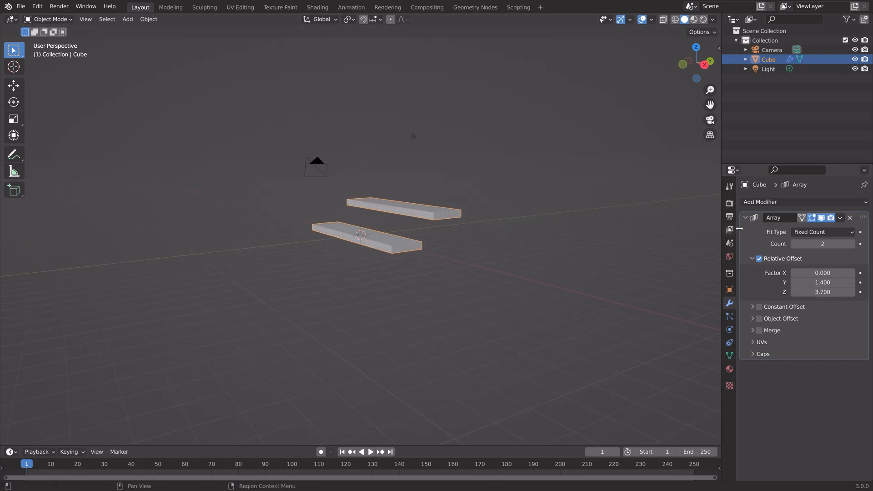
pyautogui.moveTo(822, 244); pyautogui.dragTo(848, 244)
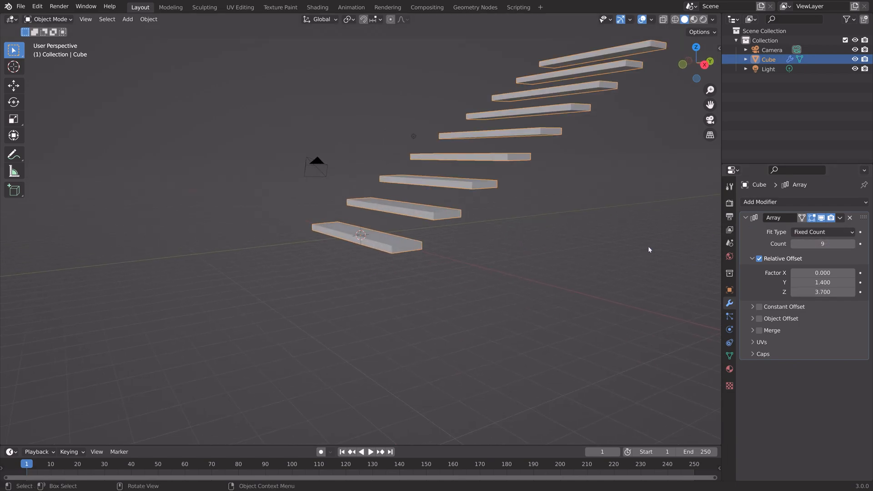
pyautogui.moveTo(648, 246); pyautogui.dragTo(636, 248, button='middle')
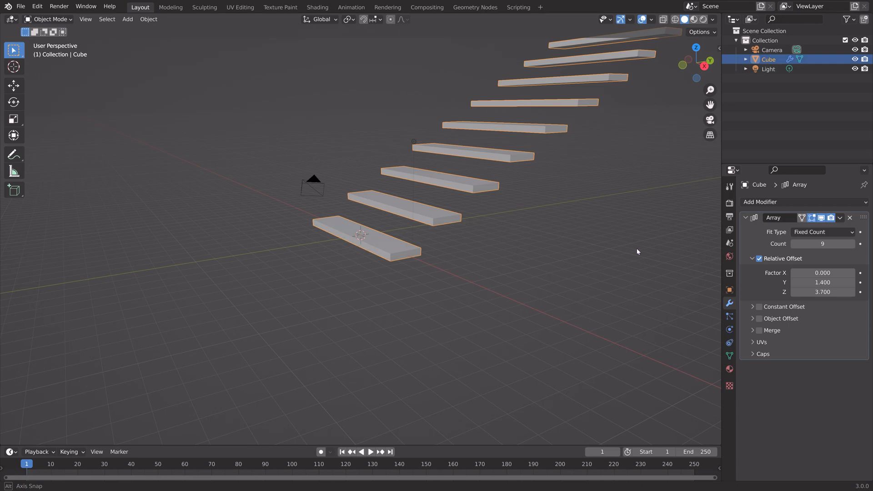
# Save the scene as tut.blend and reduce the array's Relative Offset Y to 1.3
pyautogui.hotkey('ctrl', 's')
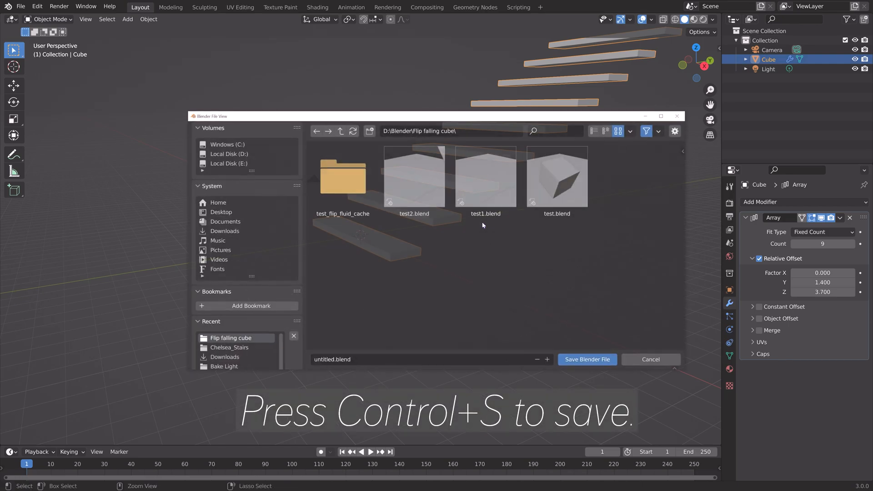
pyautogui.click(381, 360)
pyautogui.write('t')
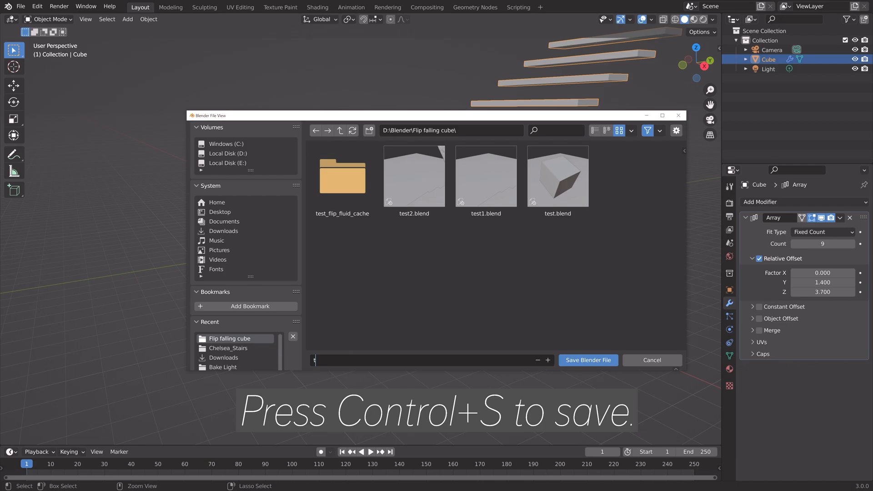
pyautogui.write('ut.blend')
pyautogui.press('Return')
pyautogui.moveTo(542, 210)
pyautogui.mouseDown(button='middle')
pyautogui.moveTo(498, 240)
pyautogui.moveTo(485, 200)
pyautogui.mouseUp(button='middle')
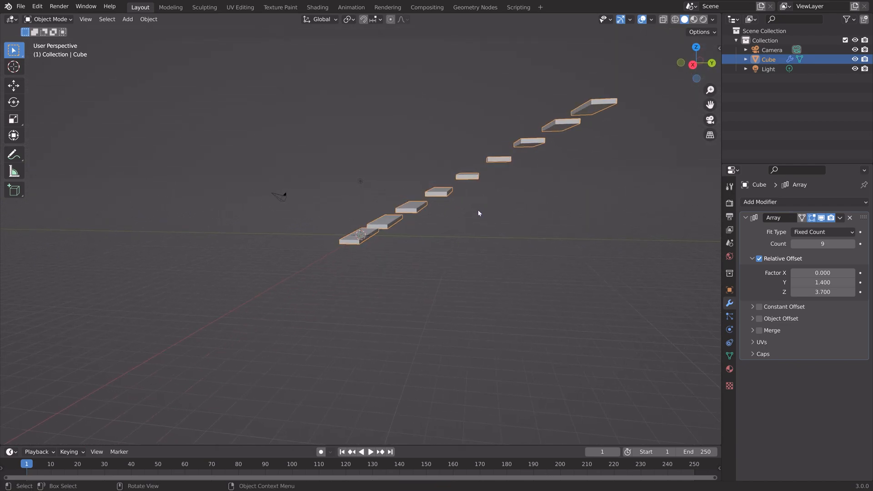
pyautogui.keyDown('ctrl'); pyautogui.scroll(-1, 823, 283); pyautogui.keyUp('ctrl')
pyautogui.moveTo(510, 235)
pyautogui.mouseDown(button='middle')
pyautogui.moveTo(512, 203)
pyautogui.moveTo(584, 202)
pyautogui.moveTo(539, 199)
pyautogui.moveTo(553, 210)
pyautogui.mouseUp(button='middle')
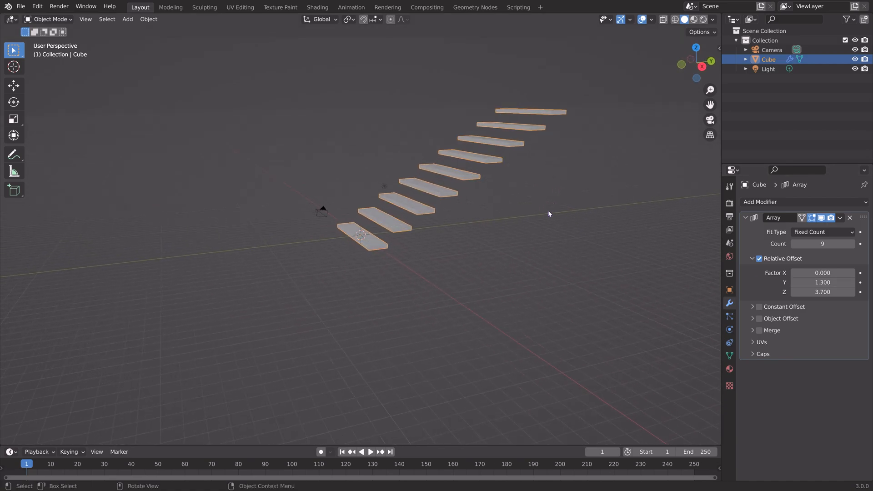
# Apply the Array modifier so the nine steps become real mesh geometry
pyautogui.click(840, 218)
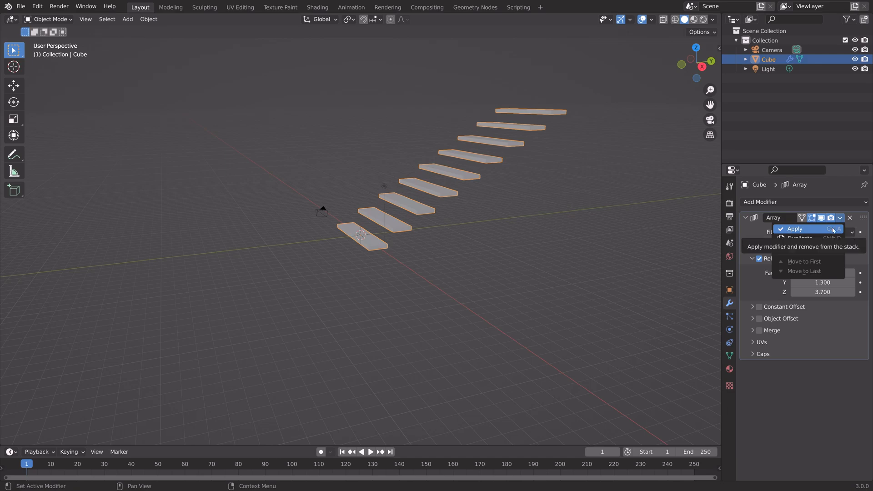
pyautogui.click(832, 230)
pyautogui.moveTo(646, 168); pyautogui.dragTo(651, 196, button='middle')
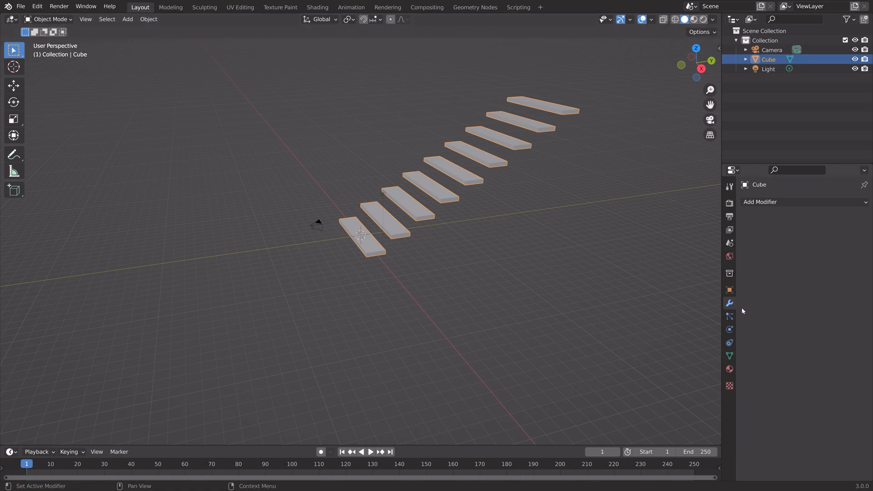
# Add Rigid Body physics to the staircase with Type Passive and Collision Shape Mesh
pyautogui.click(730, 330)
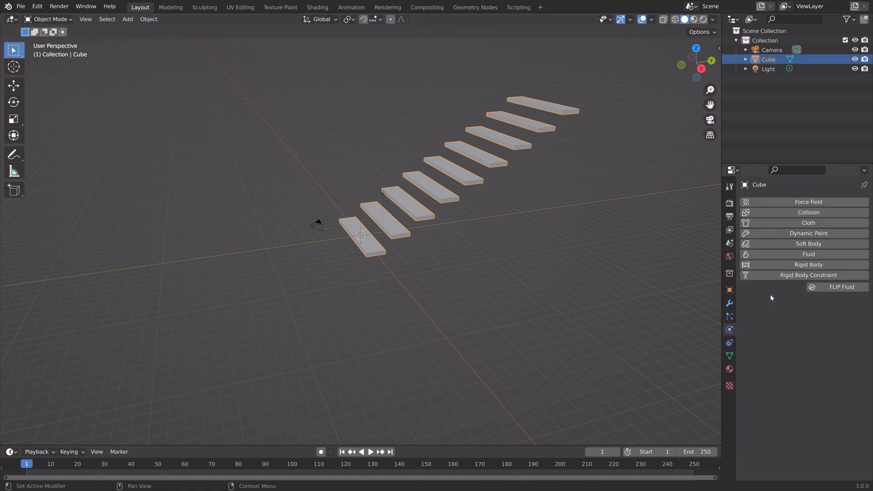
pyautogui.click(808, 265)
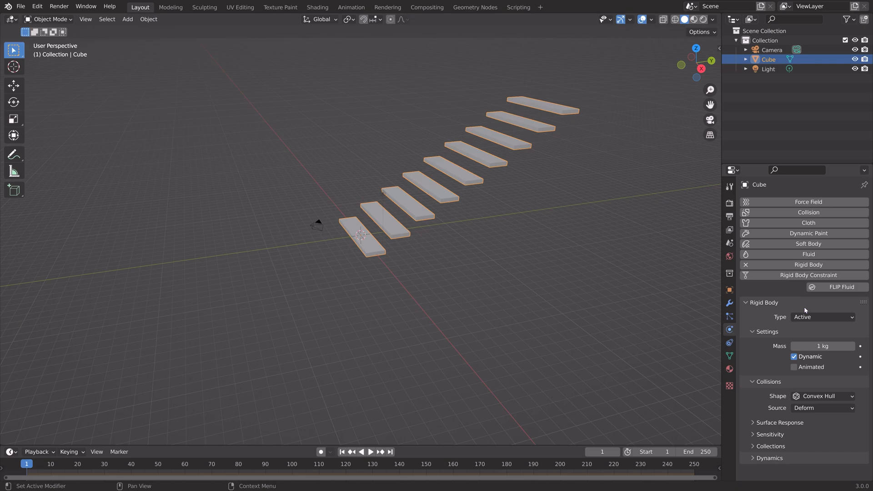
pyautogui.click(806, 315)
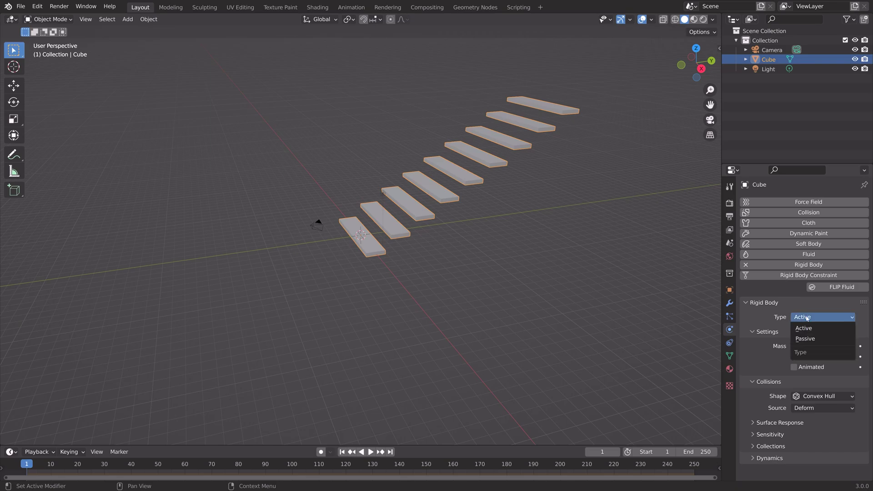
pyautogui.click(808, 338)
pyautogui.click(818, 375)
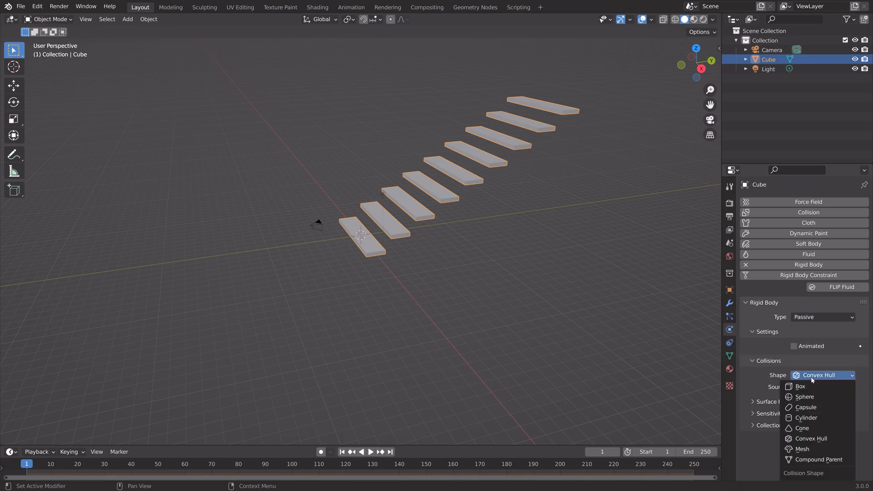
pyautogui.click(805, 449)
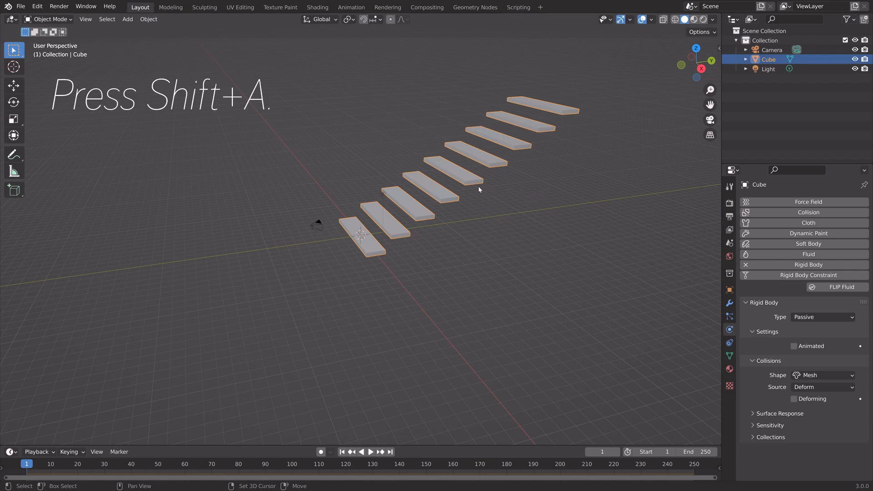
# Add a new cube to the scene and resize it while orbiting around the stairs
pyautogui.hotkey('shift', 'a')
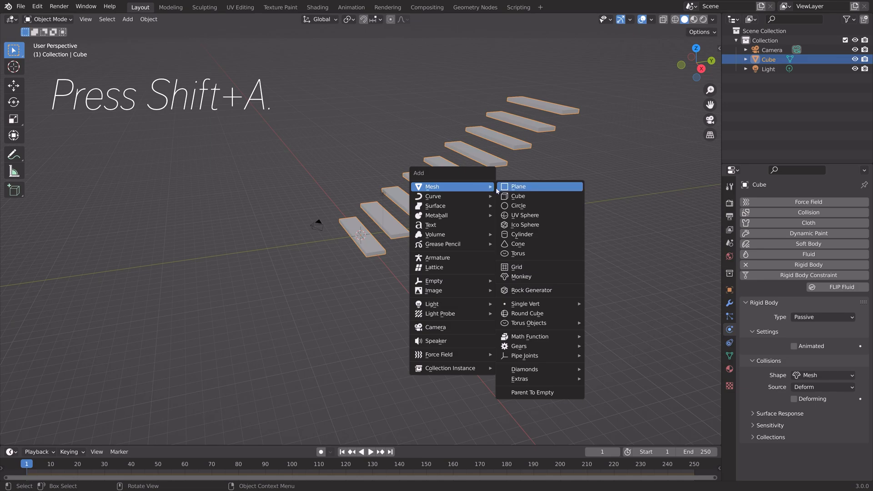
pyautogui.click(517, 196)
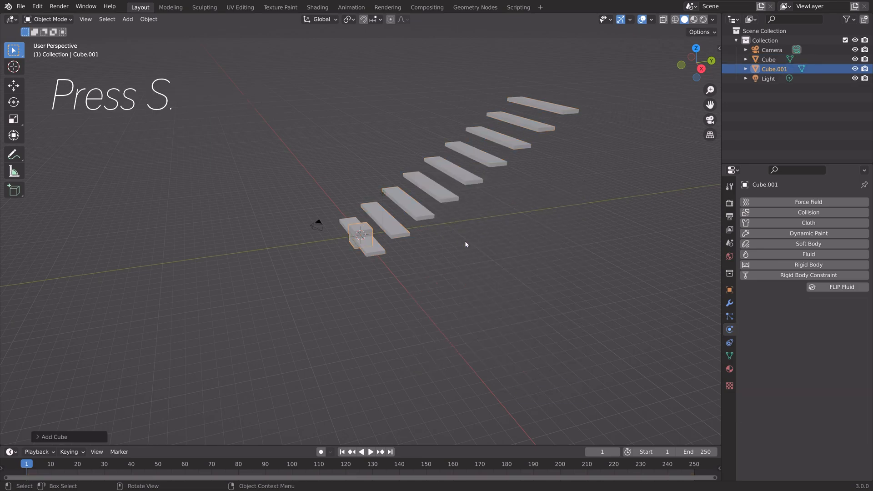
pyautogui.moveTo(465, 241); pyautogui.dragTo(441, 228, button='middle')
pyautogui.press('s')
pyautogui.click(591, 164)
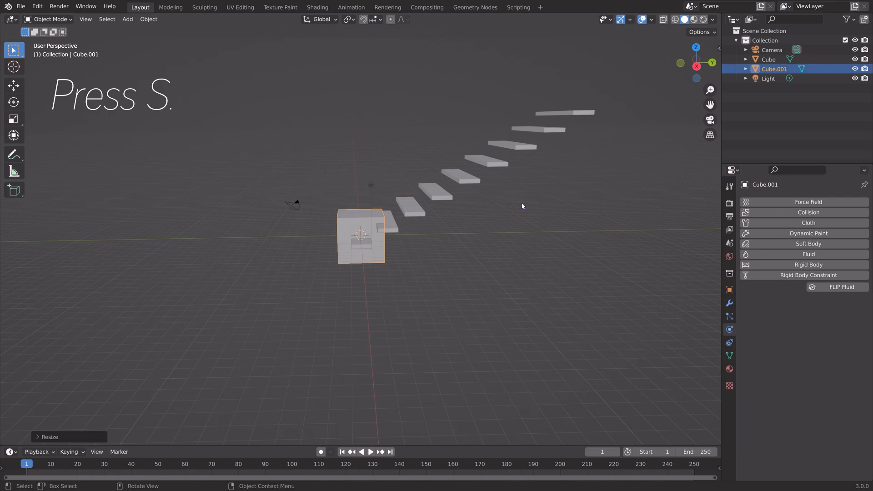
pyautogui.moveTo(521, 203); pyautogui.dragTo(611, 205, button='middle')
pyautogui.press('s')
pyautogui.click(557, 215)
pyautogui.moveTo(558, 215); pyautogui.dragTo(478, 211, button='middle')
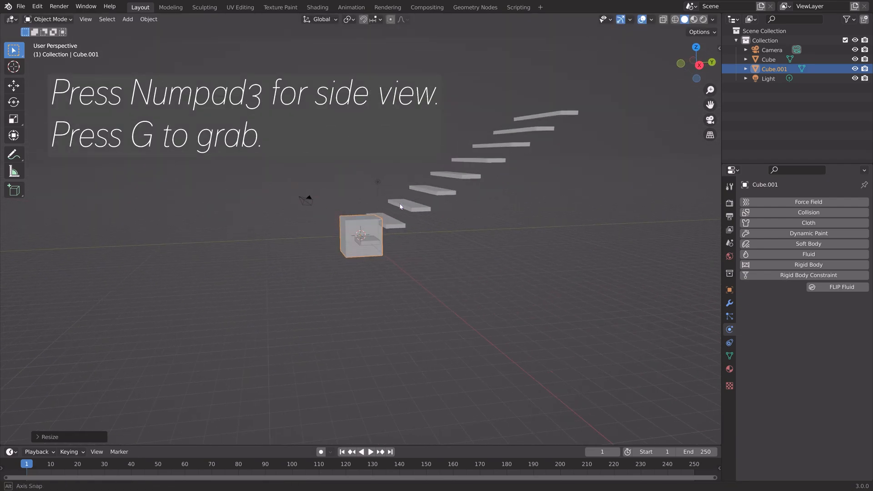
# From side view, place the cube above the top steps and shrink it slightly
pyautogui.press('KP_3')
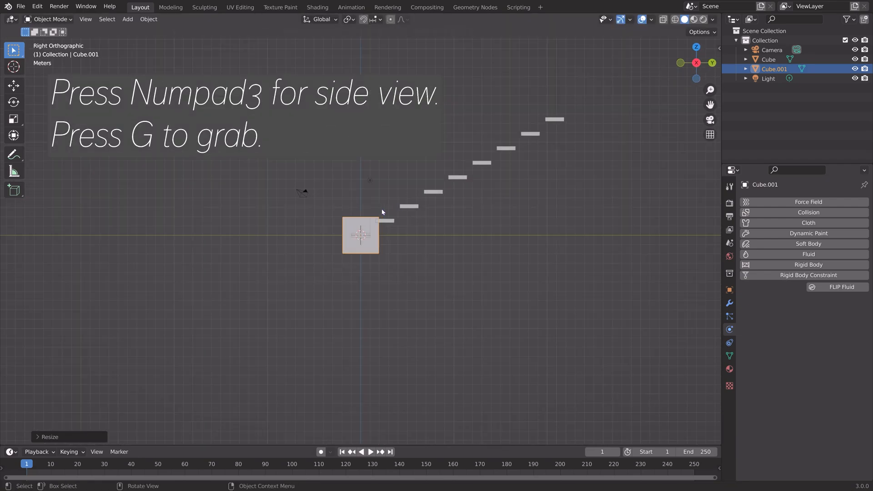
pyautogui.press('g')
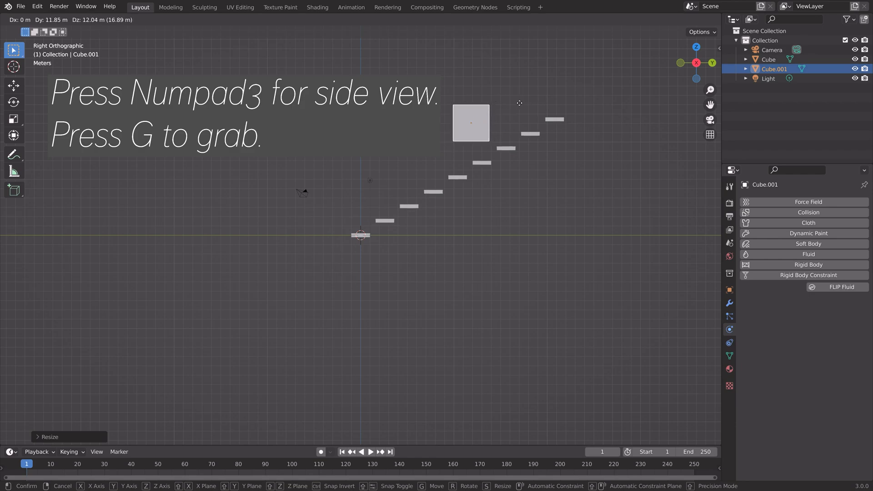
pyautogui.click(521, 112)
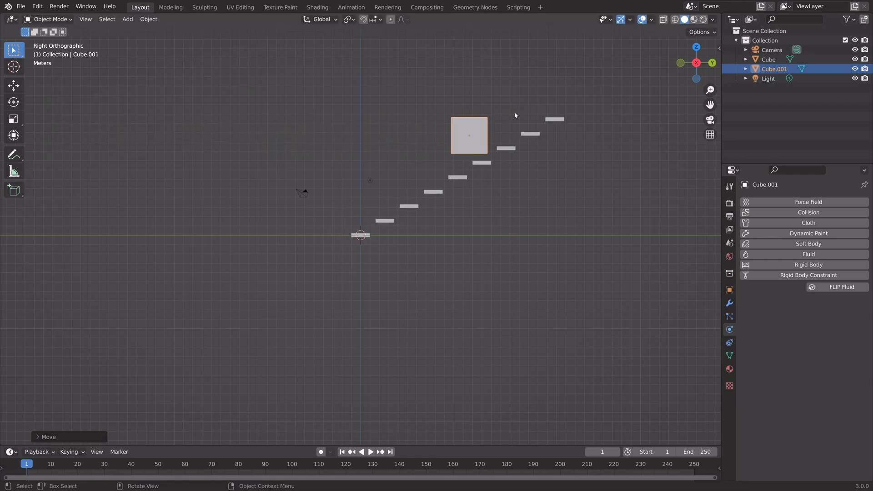
pyautogui.press('s')
pyautogui.click(515, 100)
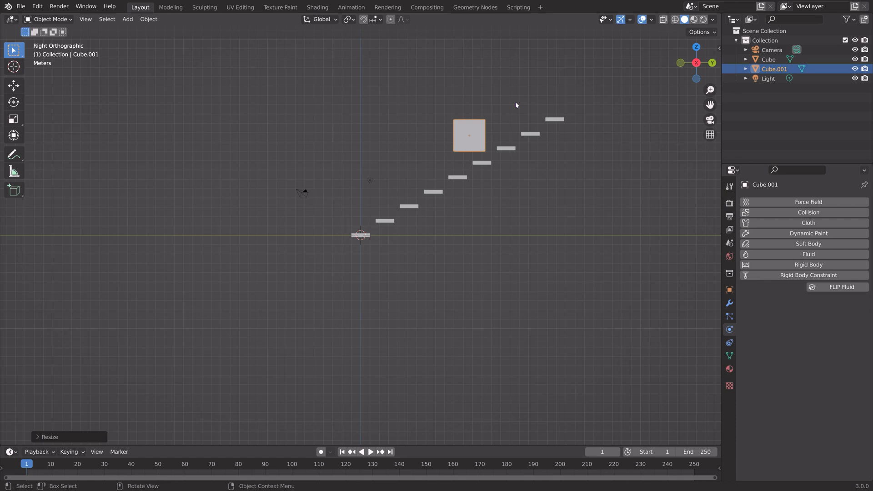
pyautogui.press('g')
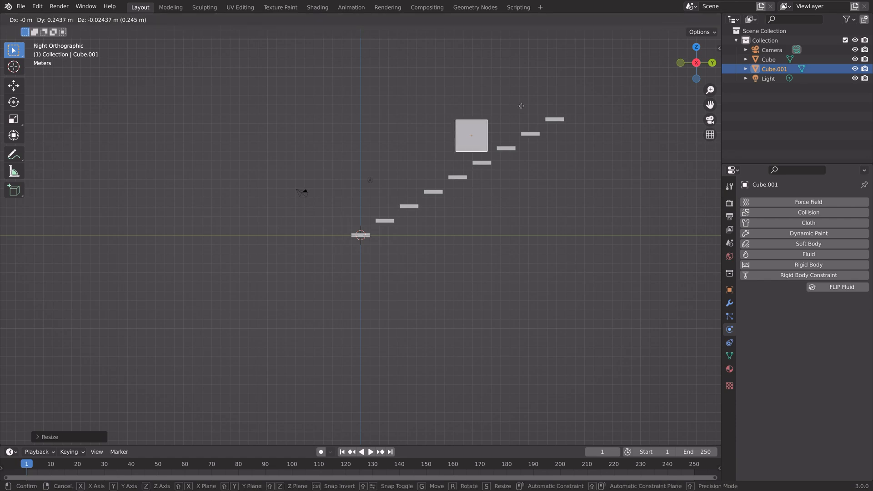
pyautogui.click(521, 107)
# Make the cube a rigid body with Box collision shape and Damping Translation 0.35
pyautogui.click(791, 263)
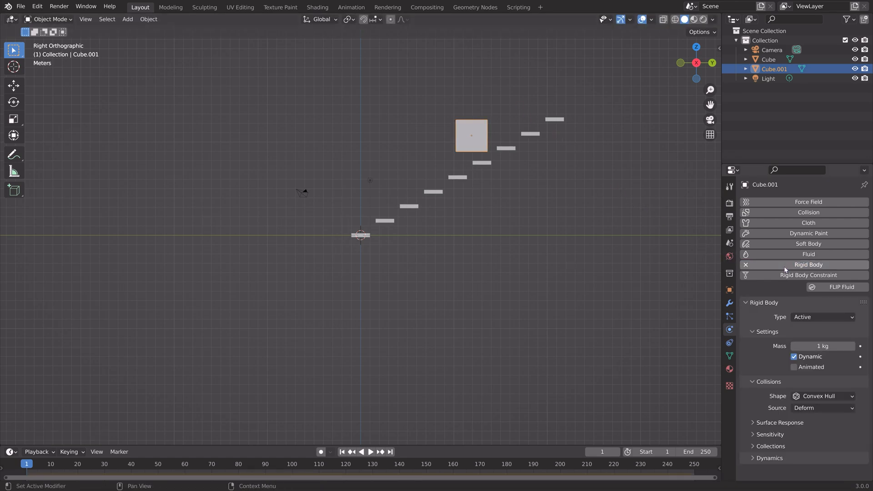
pyautogui.click(822, 396)
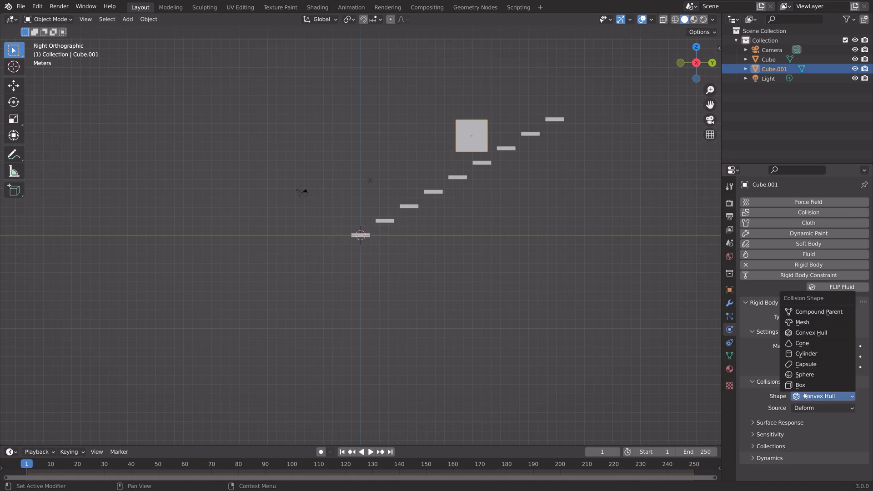
pyautogui.click(790, 396)
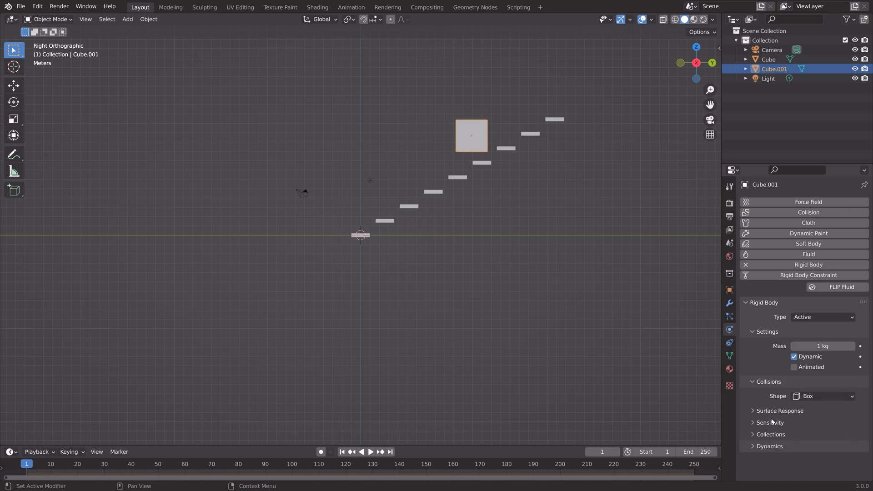
pyautogui.click(770, 446)
pyautogui.scroll(-1, 791, 436)
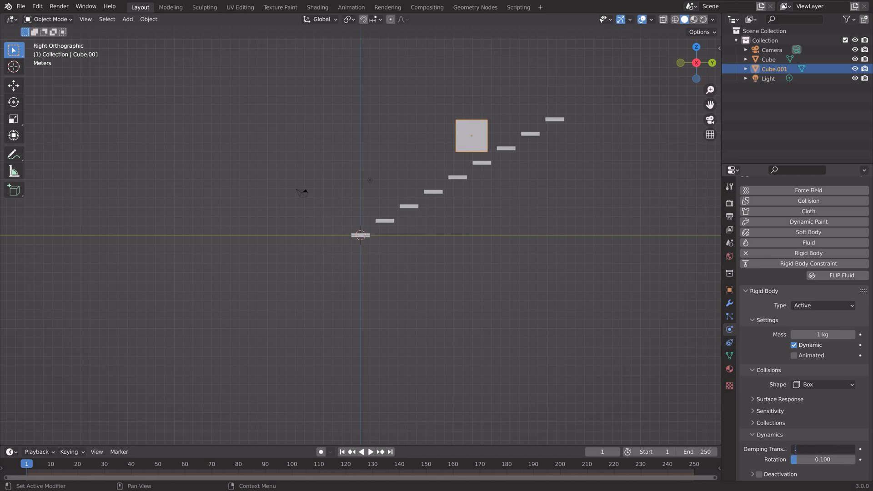
pyautogui.write('0.35')
pyautogui.press('Return')
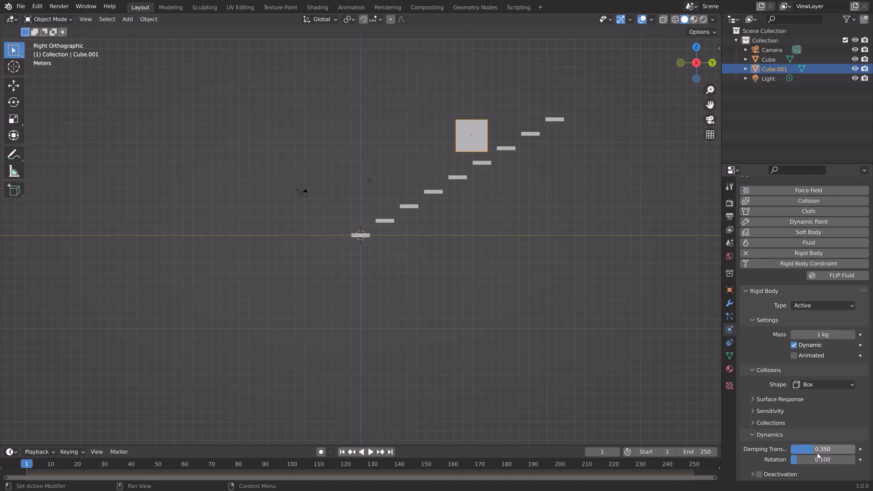
pyautogui.click(819, 458)
pyautogui.write('.6')
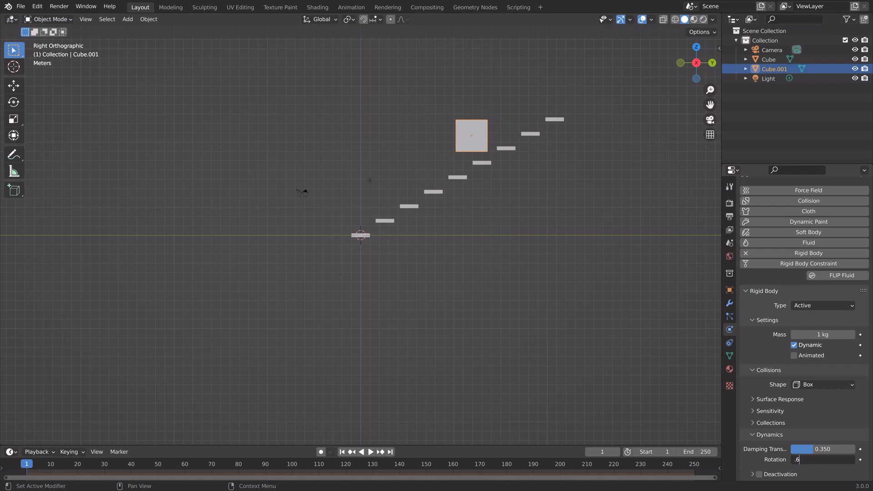
# Set rotation damping to 0.6 and play the simulation to watch the cube tumble down
pyautogui.press('Return')
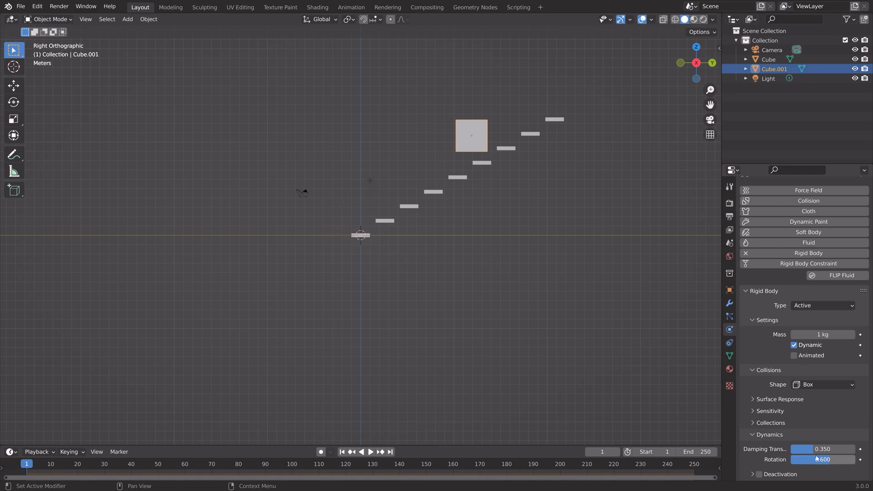
pyautogui.moveTo(528, 219); pyautogui.dragTo(556, 235, button='middle')
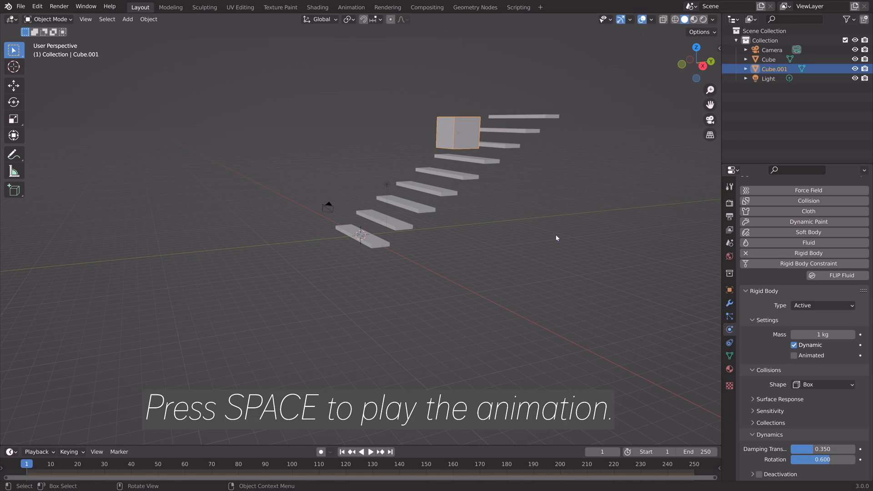
pyautogui.press('space')
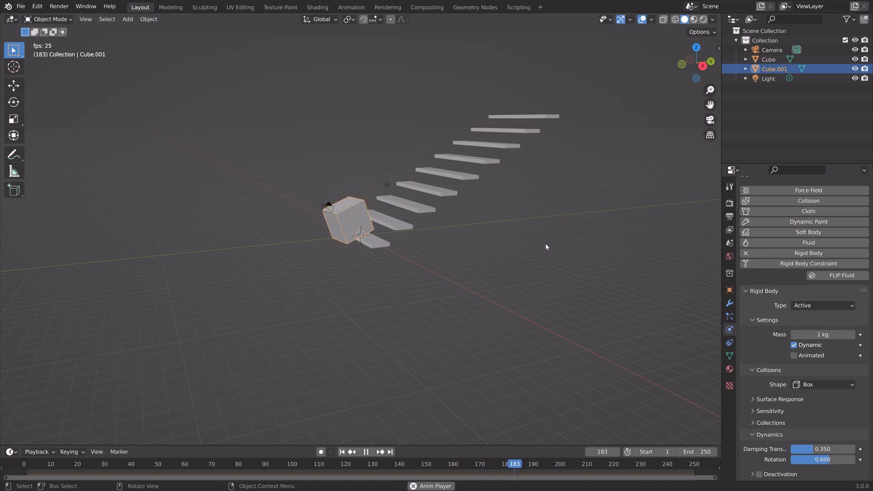
pyautogui.press('space')
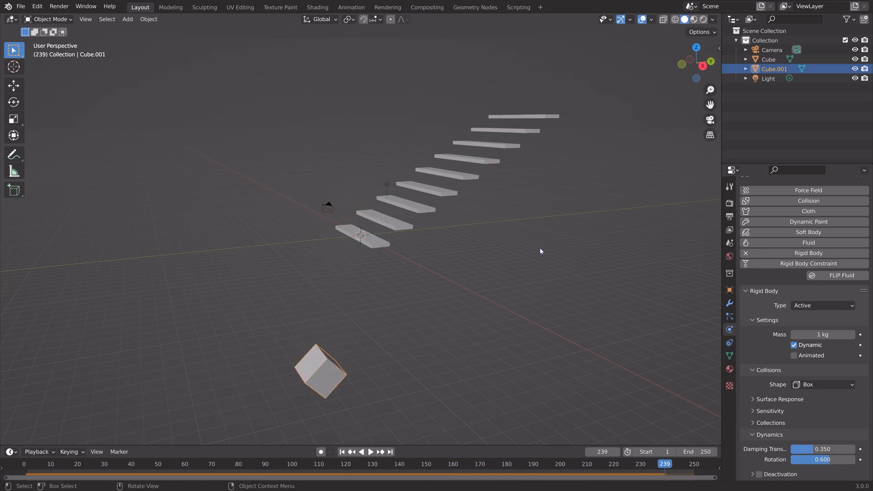
# Return to frame 1, raise the cube higher along Z and replay the simulation
pyautogui.click(343, 451)
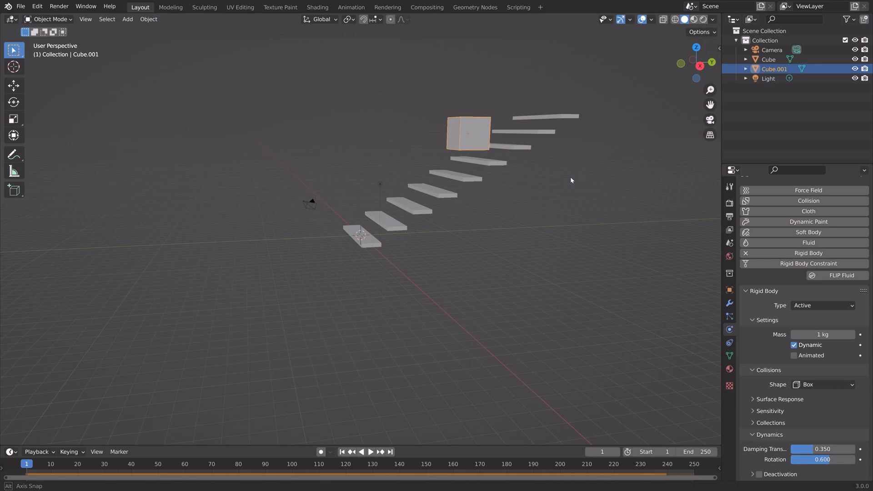
pyautogui.moveTo(570, 177)
pyautogui.mouseDown(button='middle')
pyautogui.moveTo(545, 180)
pyautogui.moveTo(553, 179)
pyautogui.mouseUp(button='middle')
pyautogui.press('g')
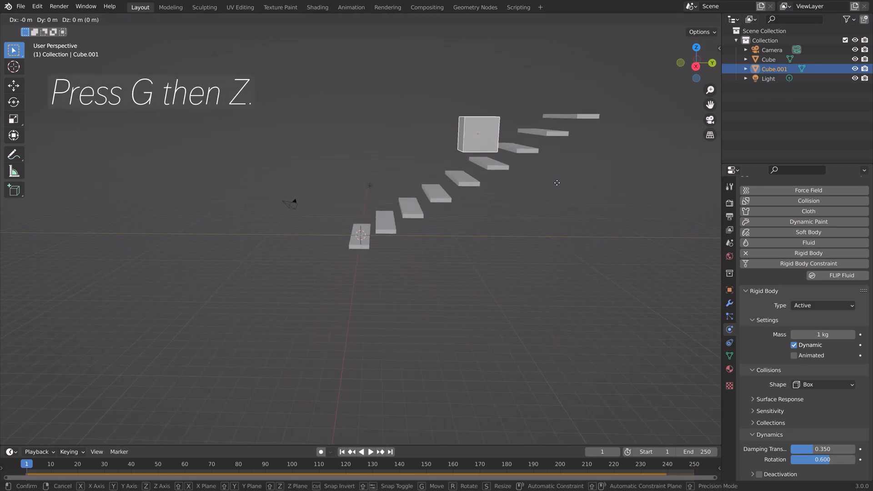
pyautogui.press('z')
pyautogui.click(555, 141)
pyautogui.press('space')
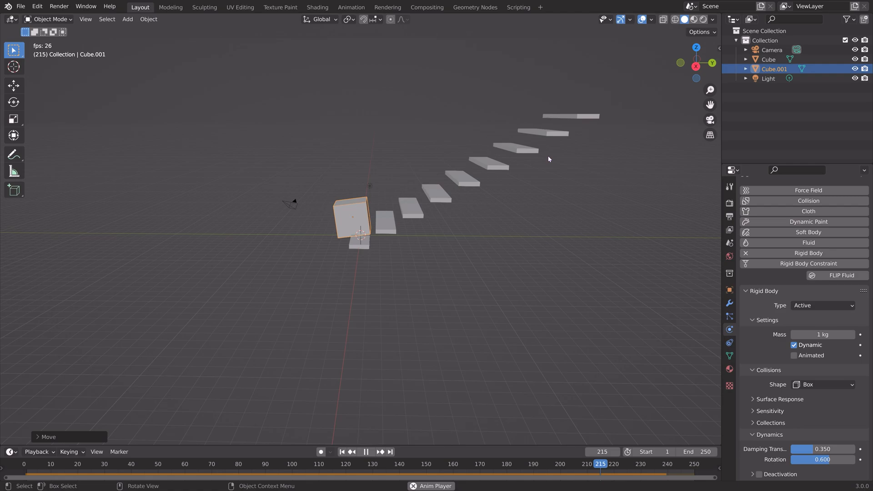
pyautogui.press('space')
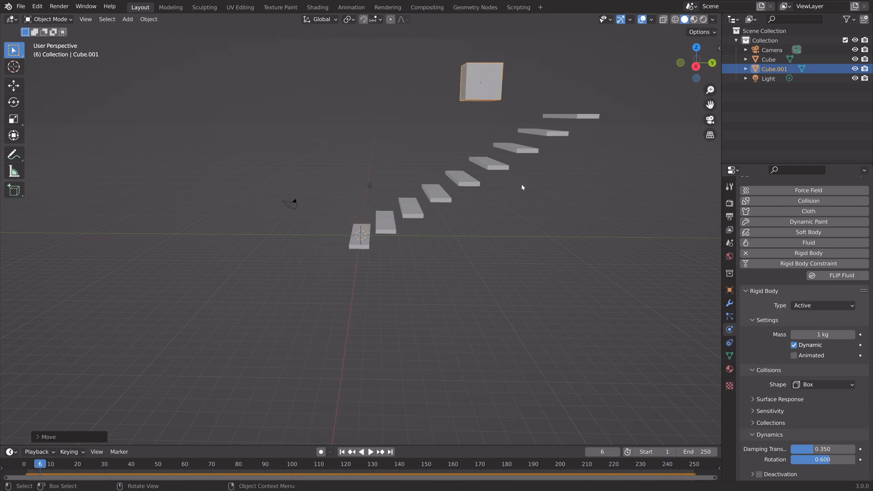
# Save a new copy of the scene as tut1.blend
pyautogui.moveTo(521, 183); pyautogui.dragTo(541, 179, button='middle')
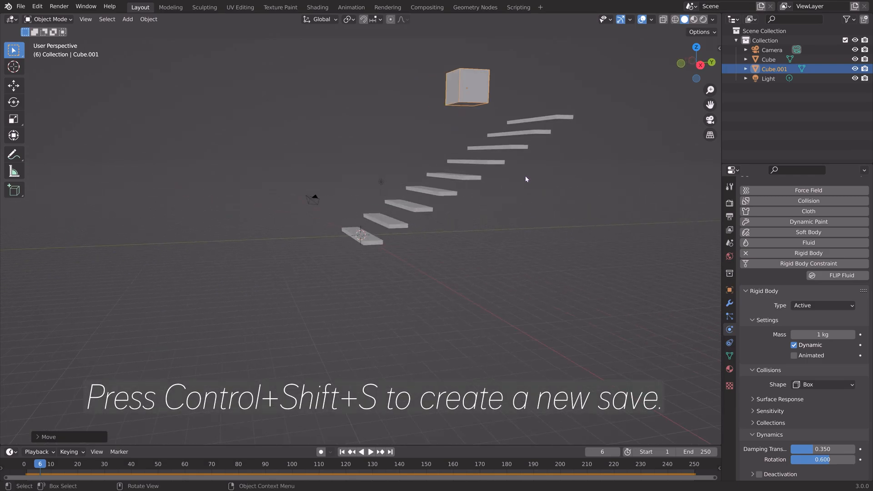
pyautogui.hotkey('ctrl', 'shift', 's')
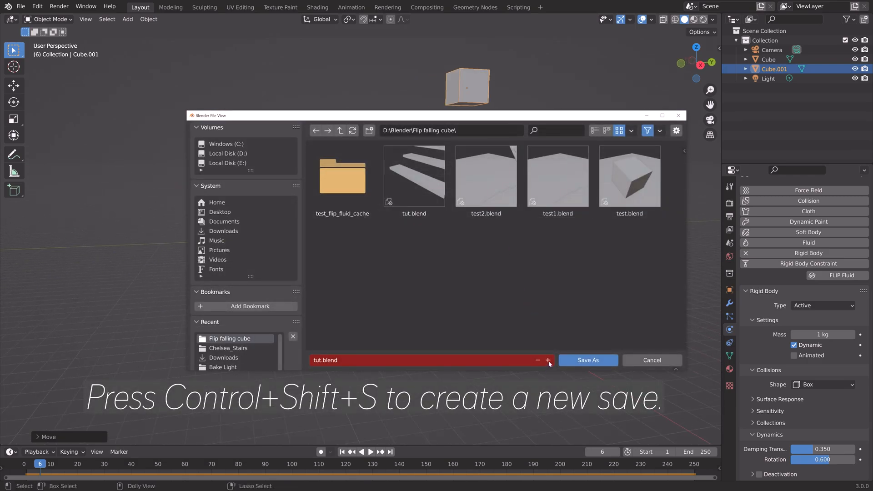
pyautogui.click(588, 360)
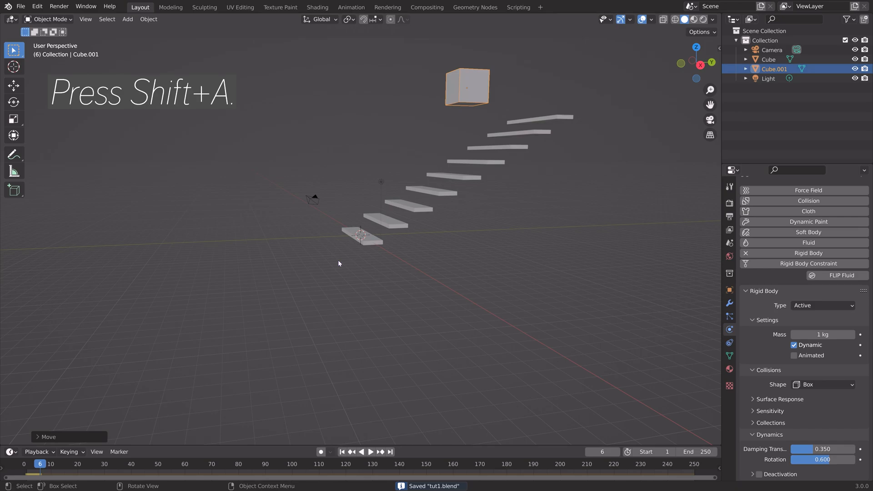
# Add a plane, enlarge it into a wide floor and lower it beneath the stairs
pyautogui.hotkey('shift', 'a')
pyautogui.click(416, 227)
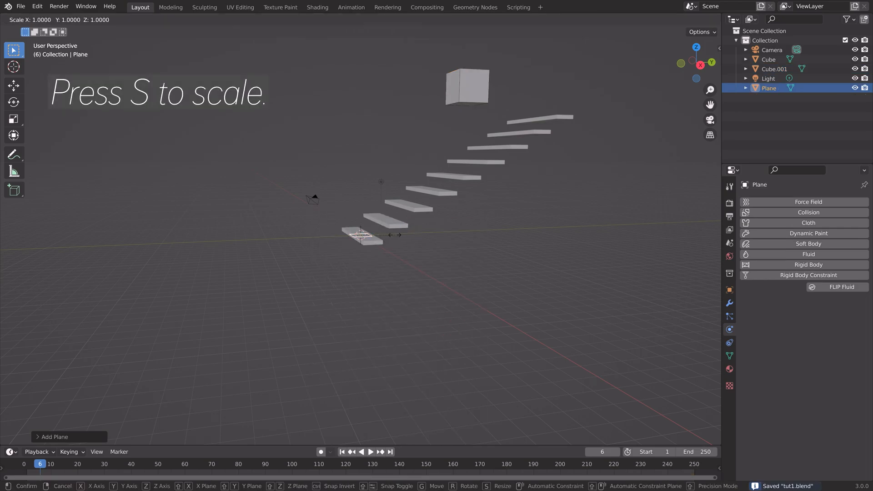
pyautogui.press('s')
pyautogui.click(424, 248)
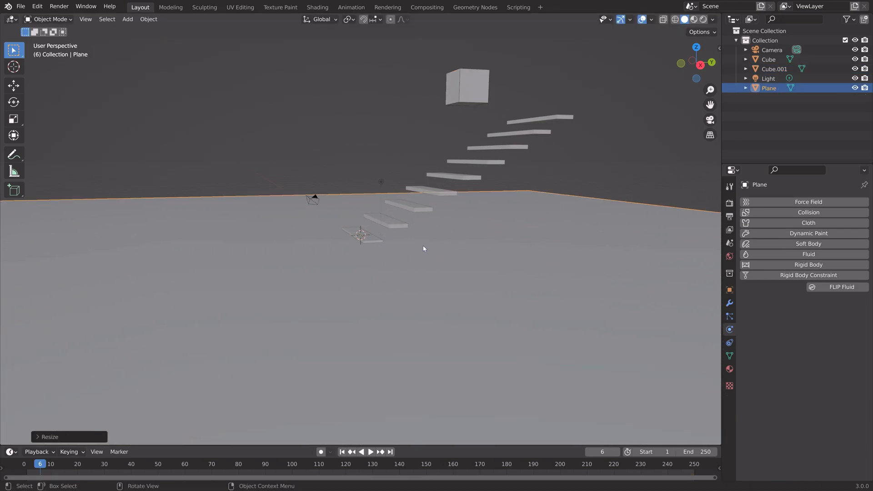
pyautogui.press('g')
pyautogui.press('z')
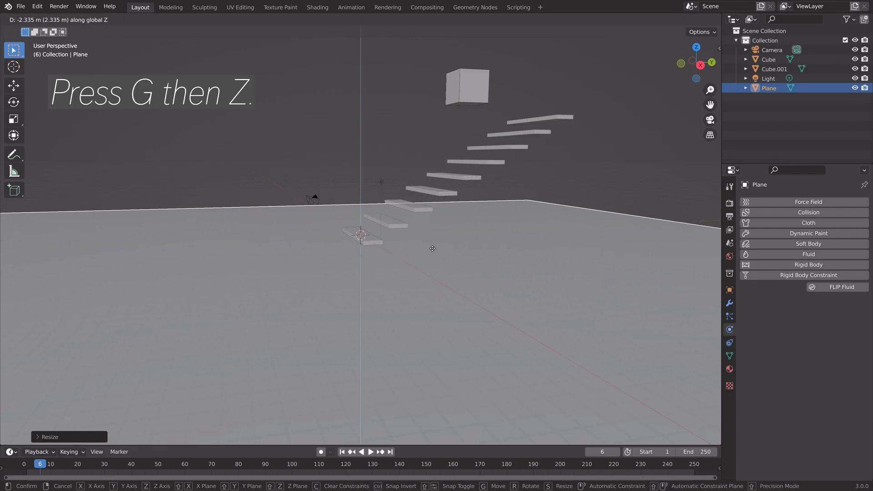
pyautogui.click(432, 247)
# Make the floor plane a Passive rigid body with Mesh collision shape
pyautogui.click(808, 264)
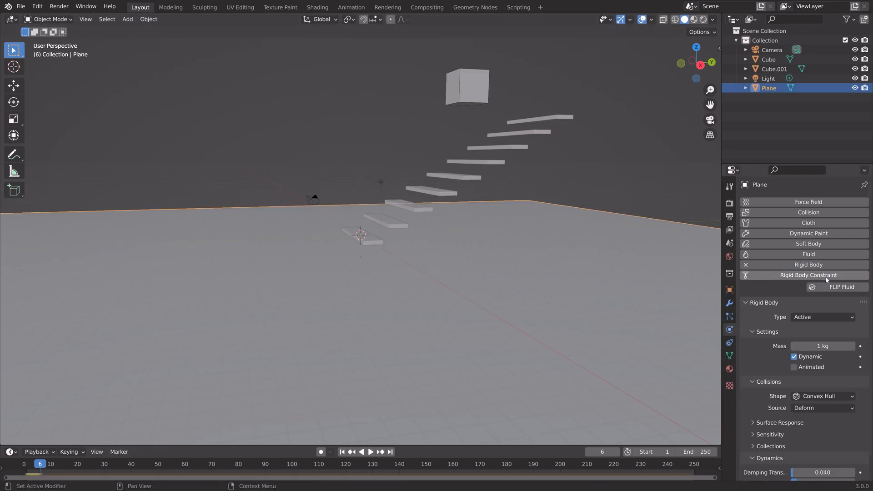
pyautogui.click(816, 316)
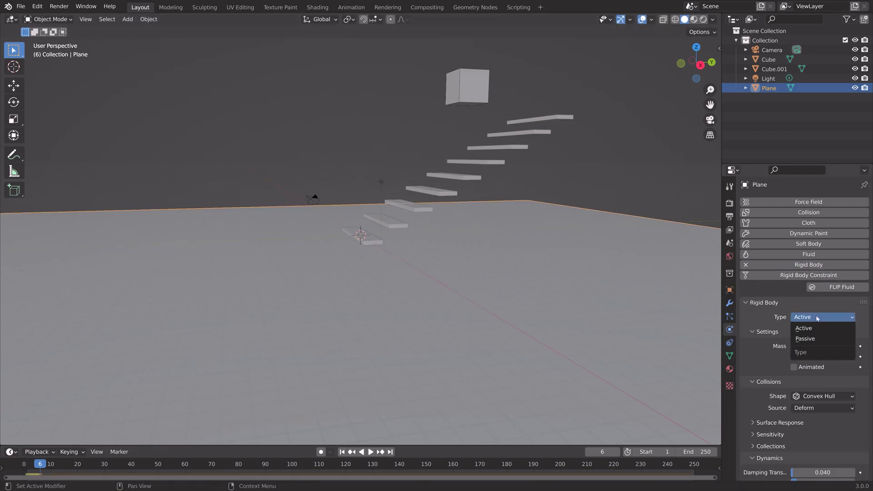
pyautogui.click(805, 339)
pyautogui.click(810, 376)
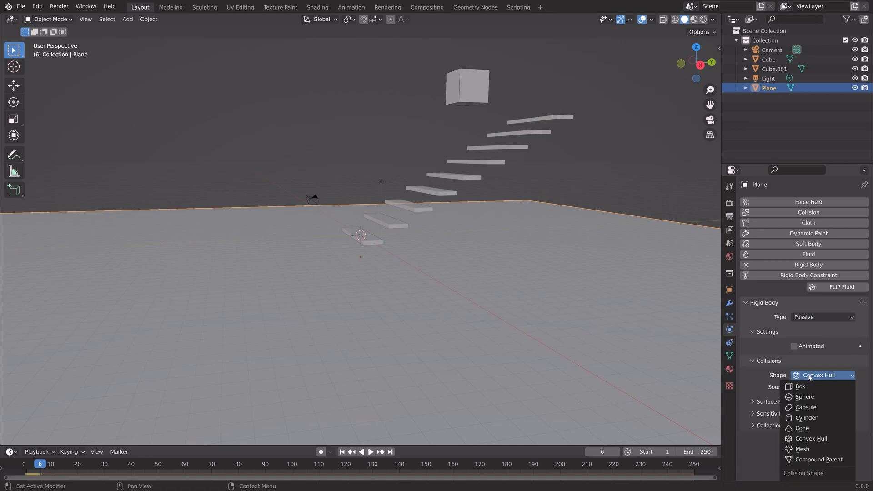
pyautogui.click(805, 449)
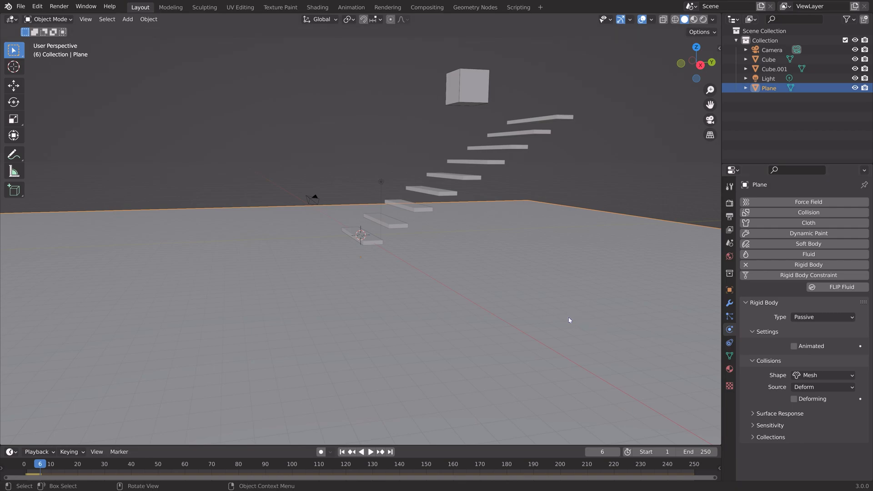
# Play the cube's fall, stop, and extend the scene end frame to 400
pyautogui.press('space')
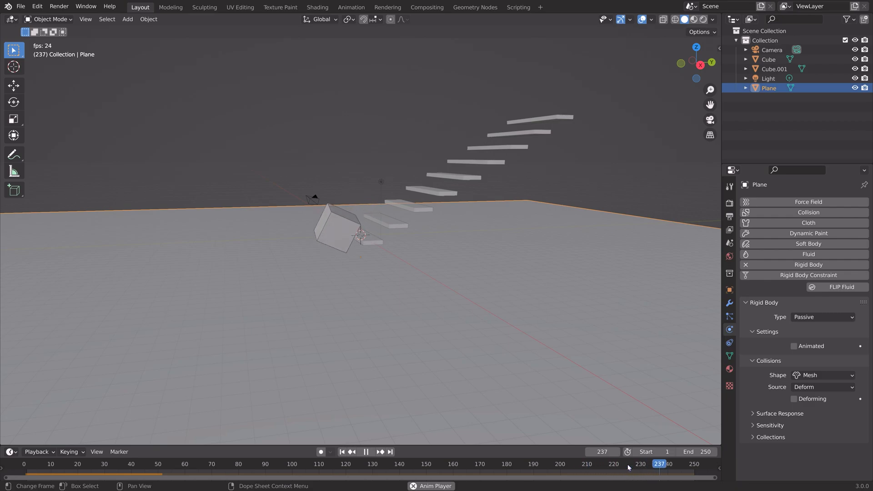
pyautogui.press('space')
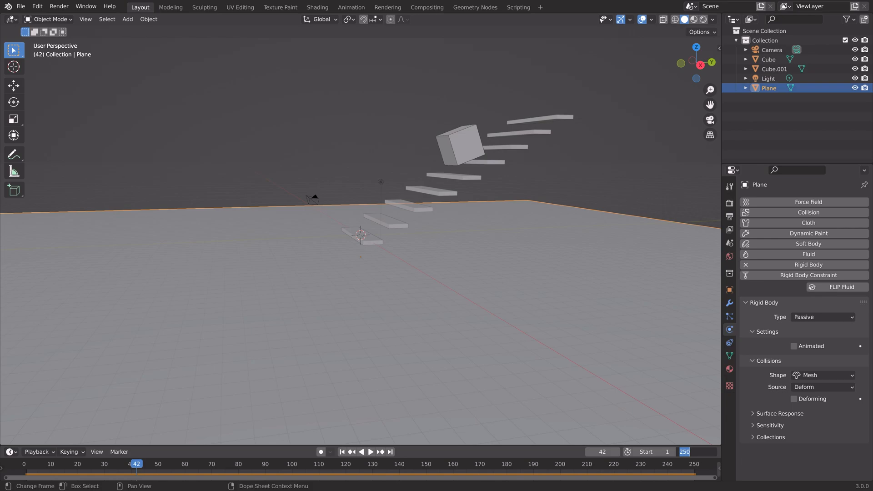
pyautogui.write('400')
pyautogui.press('Return')
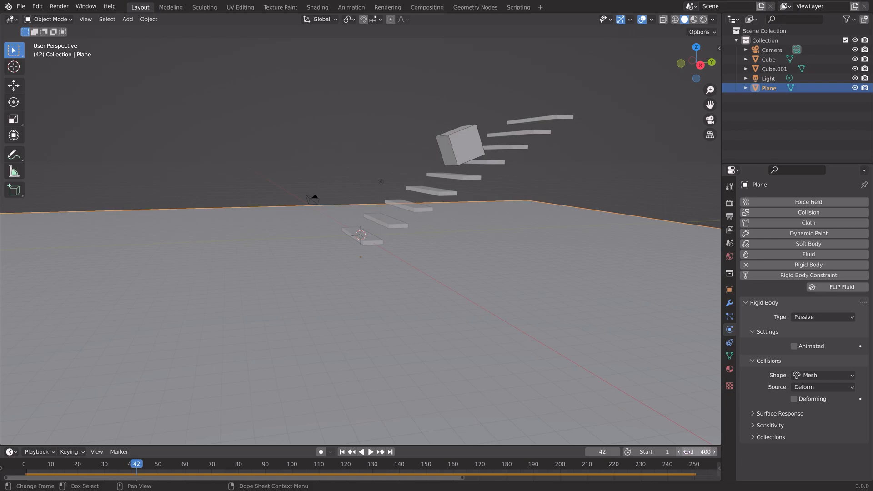
# Extend the Rigid Body World cache end frame to 400 in the scene settings
pyautogui.click(730, 243)
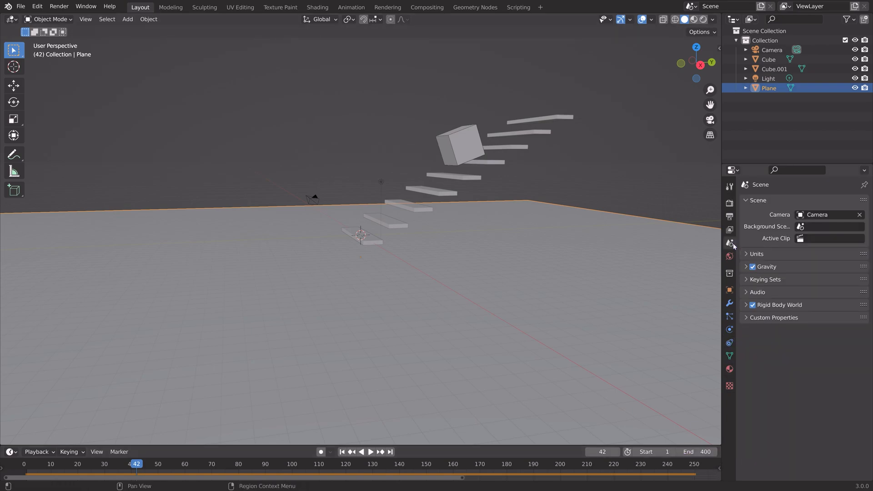
pyautogui.click(746, 304)
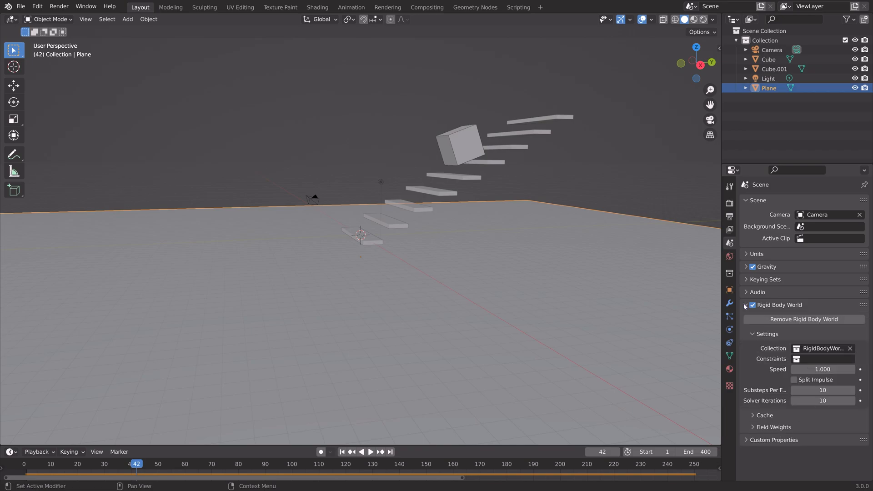
pyautogui.click(752, 415)
pyautogui.scroll(-1, 784, 409)
pyautogui.doubleClick(825, 366)
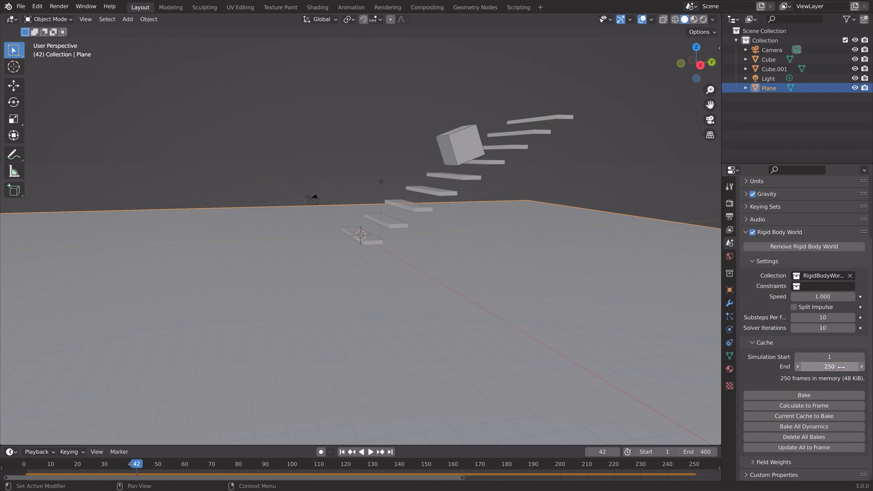
pyautogui.write('00')
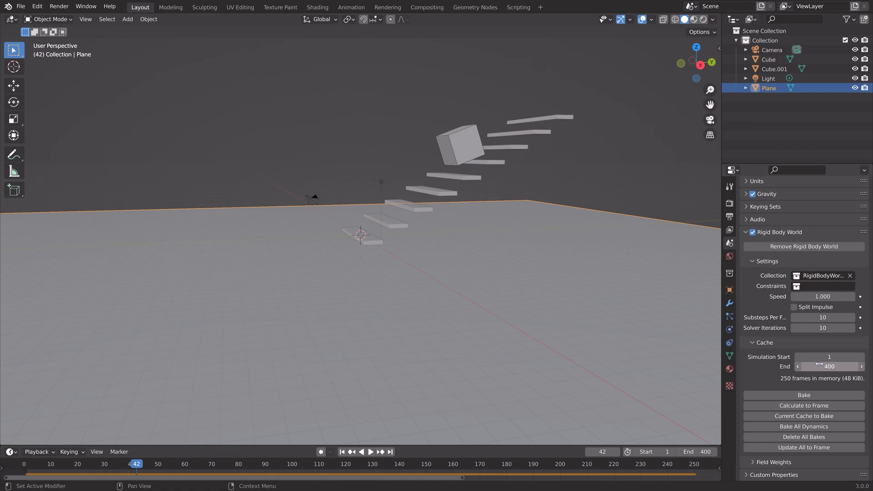
pyautogui.press('Return')
# Save the file as tut2.blend and bake the rigid body simulation
pyautogui.hotkey('ctrl', 'shift', 's')
pyautogui.click(547, 360)
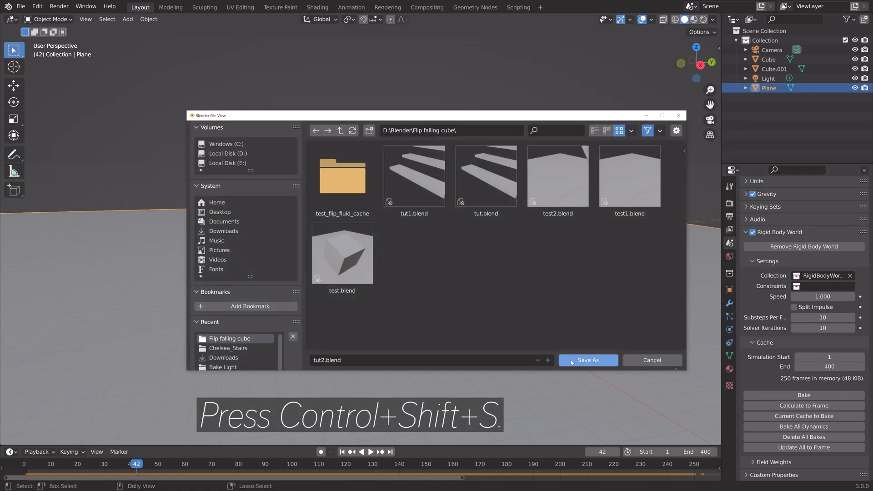
pyautogui.click(588, 360)
pyautogui.click(781, 395)
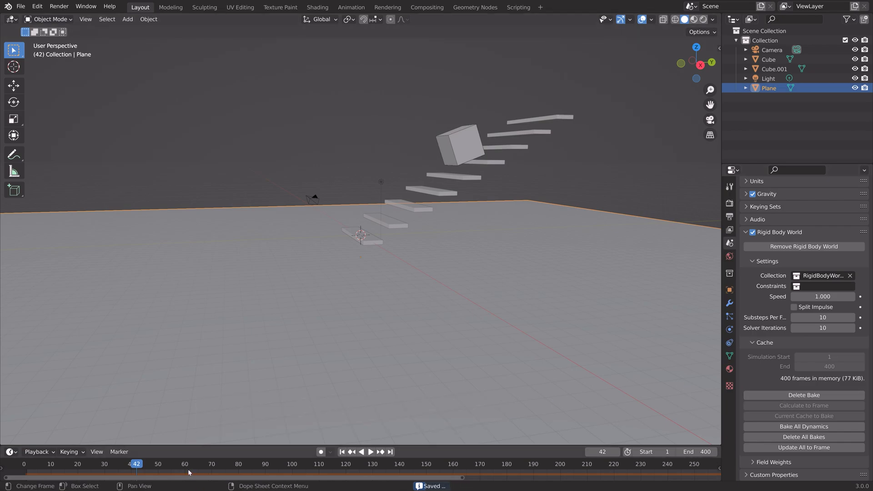
# Play the baked fall, scrub to mid-fall, stop, return to frame 1 and orbit the view
pyautogui.press('space')
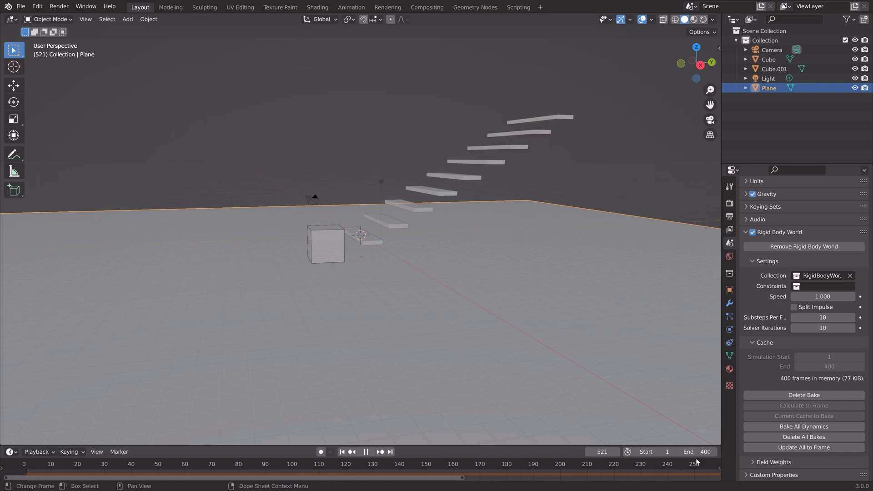
pyautogui.moveTo(624, 464)
pyautogui.mouseDown()
pyautogui.moveTo(533, 464)
pyautogui.moveTo(675, 464)
pyautogui.mouseUp()
pyautogui.press('space')
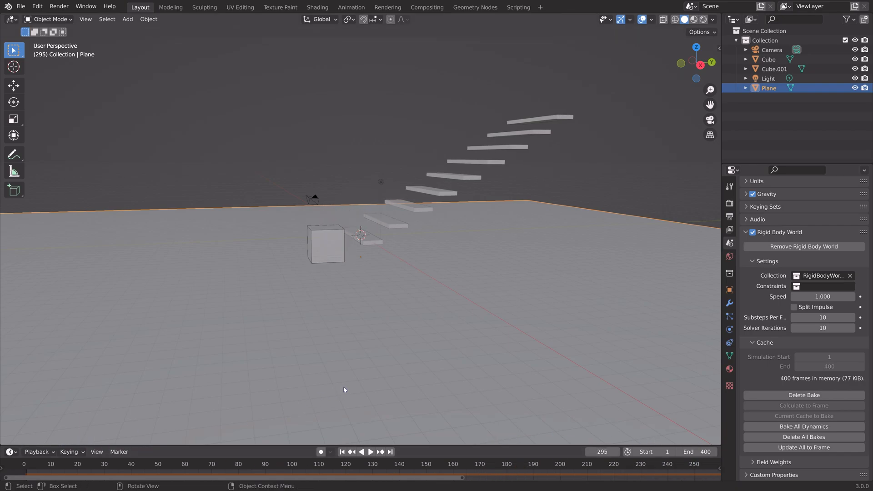
pyautogui.click(343, 452)
pyautogui.moveTo(539, 155)
pyautogui.mouseDown(button='middle')
pyautogui.moveTo(496, 153)
pyautogui.moveTo(478, 137)
pyautogui.mouseUp(button='middle')
pyautogui.scroll(3, 314, 260)
# From the right orthographic view, duplicate the big cube in place and squash the copy vertically
pyautogui.press('KP_3')
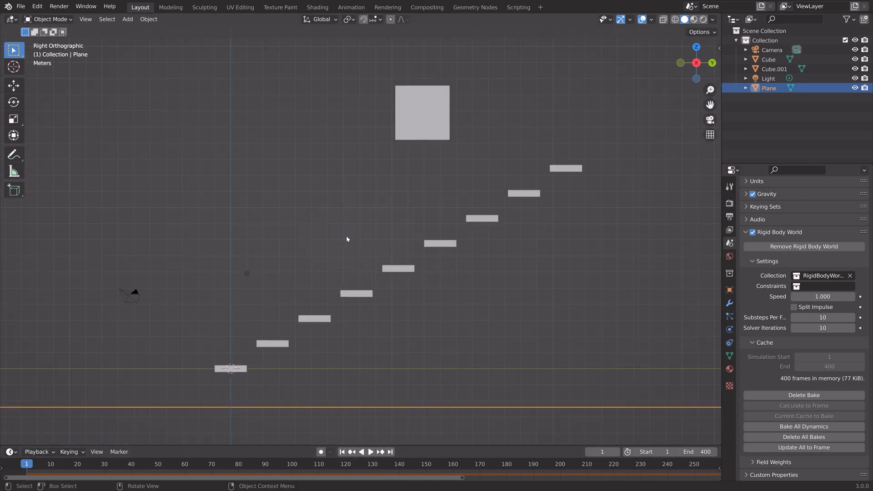
pyautogui.scroll(3, 346, 235)
pyautogui.scroll(2, 294, 350)
pyautogui.click(348, 209)
pyautogui.scroll(3, 369, 246)
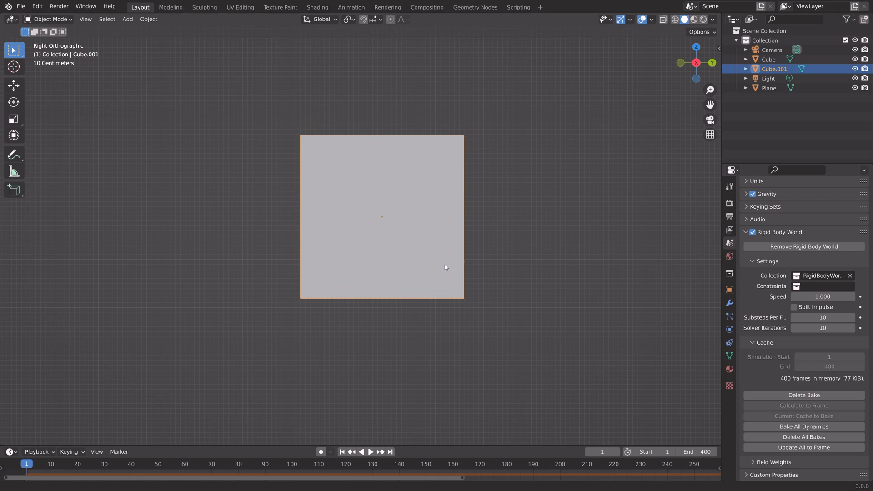
pyautogui.hotkey('shift', 'd')
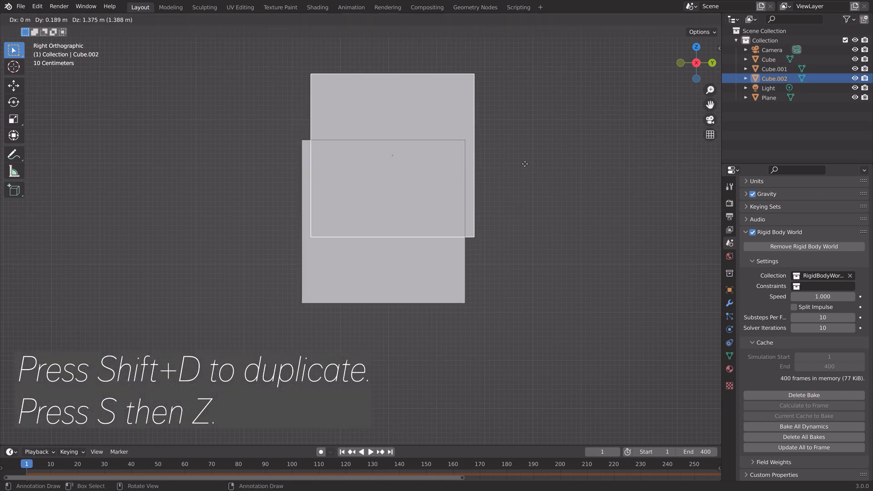
pyautogui.rightClick(524, 164)
pyautogui.press('s')
pyautogui.press('z')
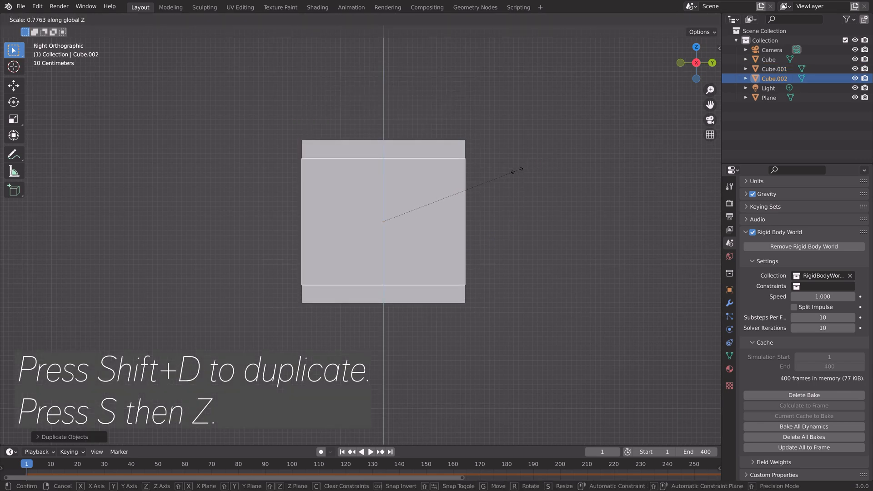
pyautogui.click(488, 176)
# Lower the squashed copy to the original cube's bottom and shrink it slightly
pyautogui.press('g')
pyautogui.press('z')
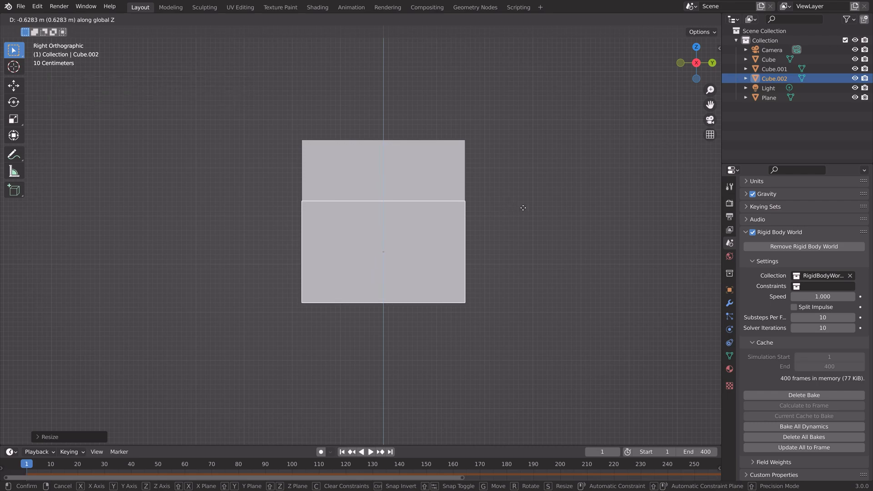
pyautogui.click(523, 207)
pyautogui.press('s')
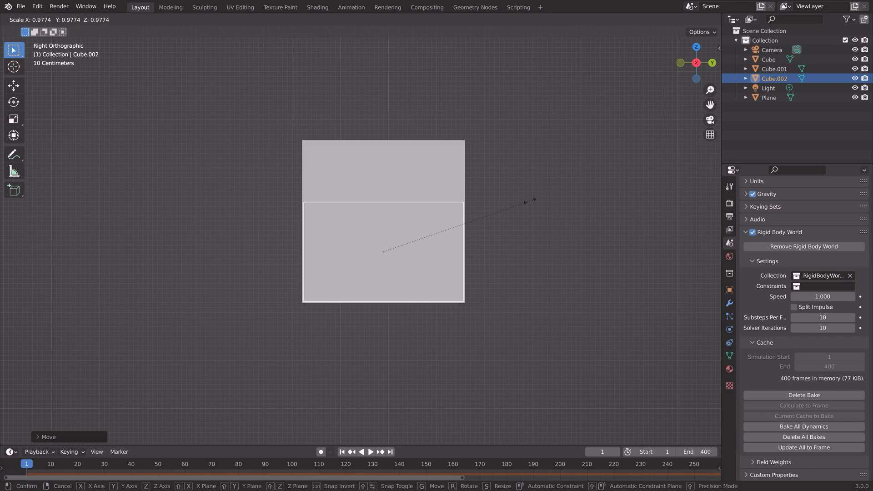
pyautogui.click(525, 205)
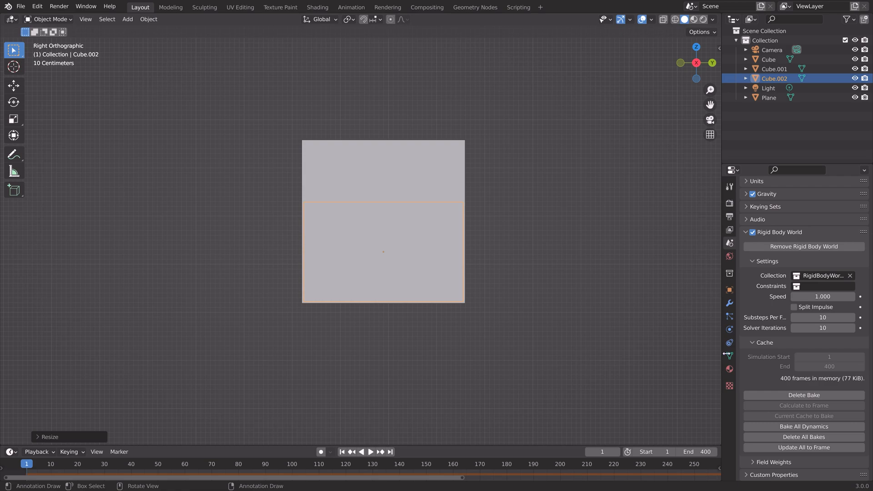
# Remove rigid body physics from Cube.002 and make it a FLIP Fluid object of type Fluid
pyautogui.click(730, 331)
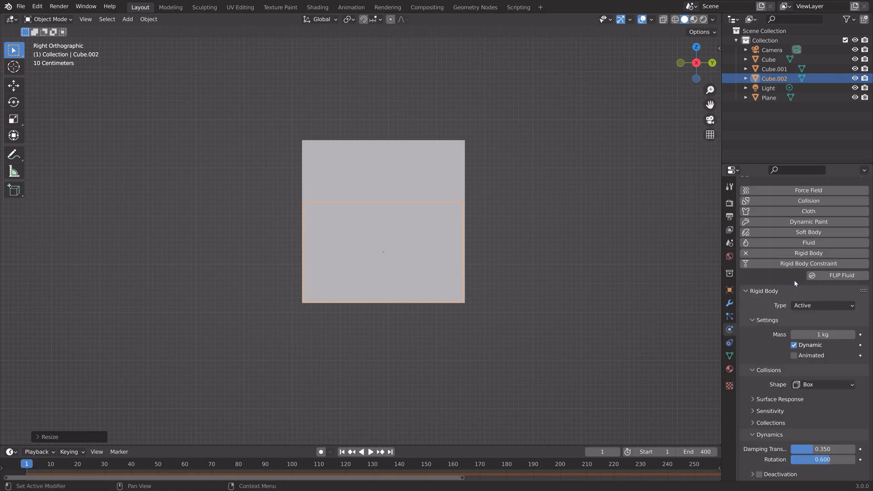
pyautogui.click(748, 256)
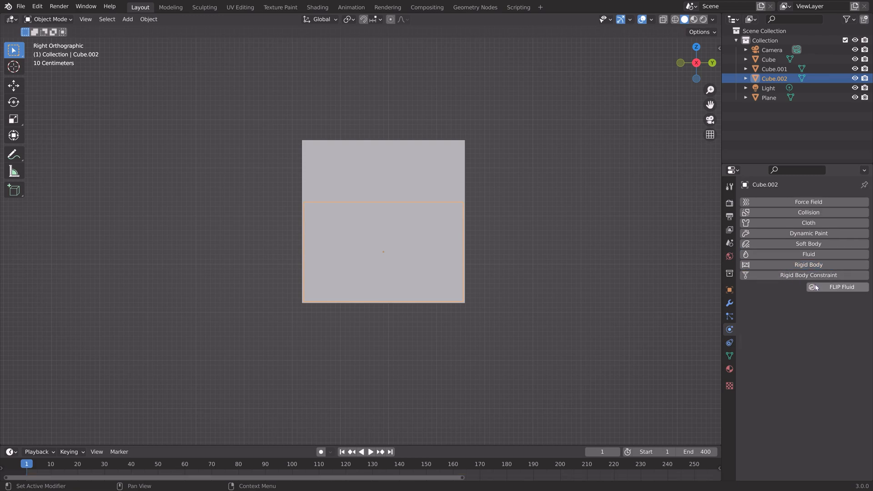
pyautogui.click(817, 289)
pyautogui.click(818, 316)
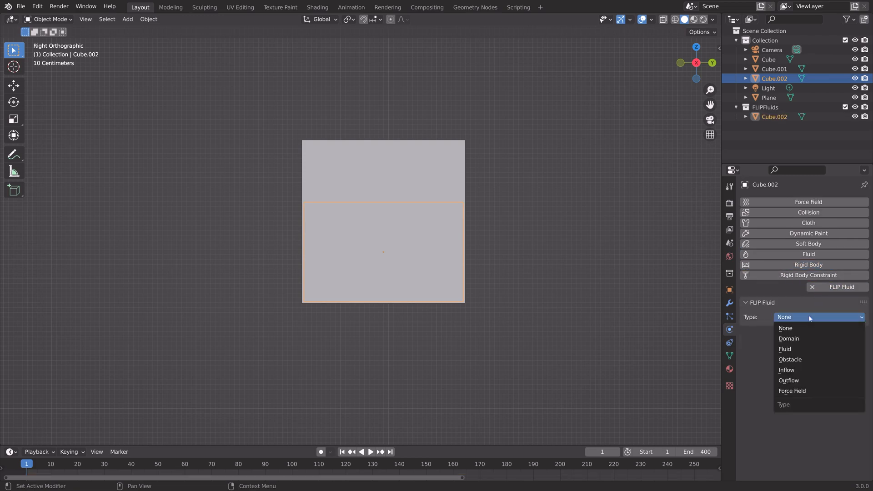
pyautogui.click(801, 348)
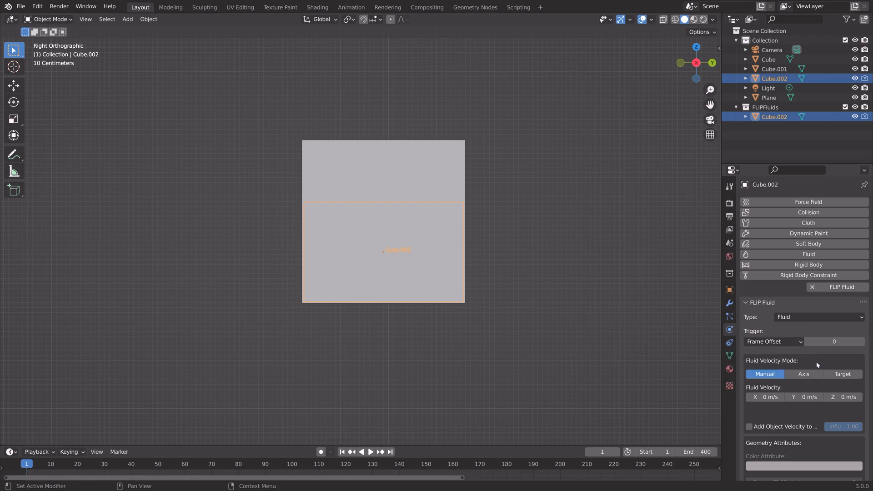
pyautogui.scroll(-3, 817, 361)
pyautogui.scroll(-2, 816, 361)
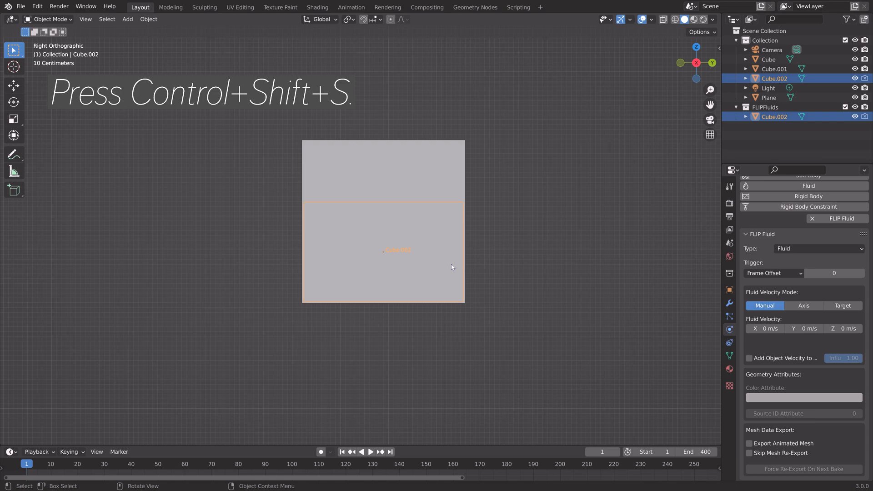
# Save the file as tut3.blend and select the original big cube
pyautogui.hotkey('ctrl', 'shift', 's')
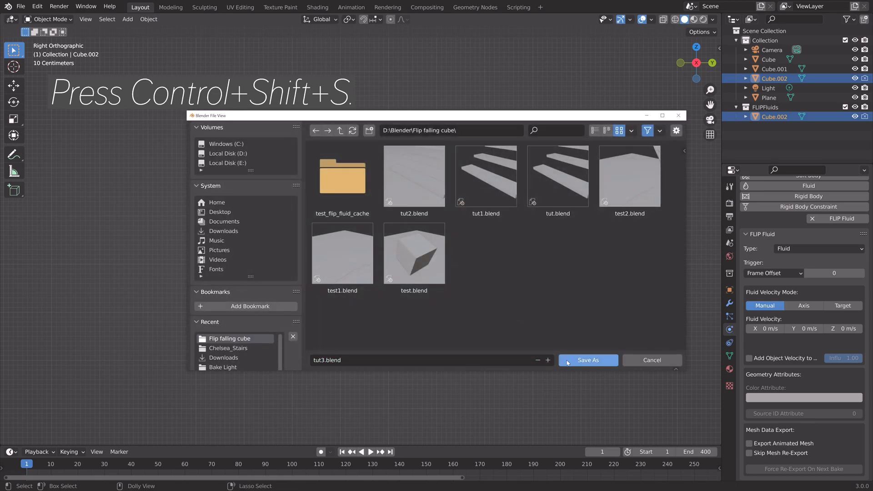
pyautogui.click(586, 361)
pyautogui.click(432, 191)
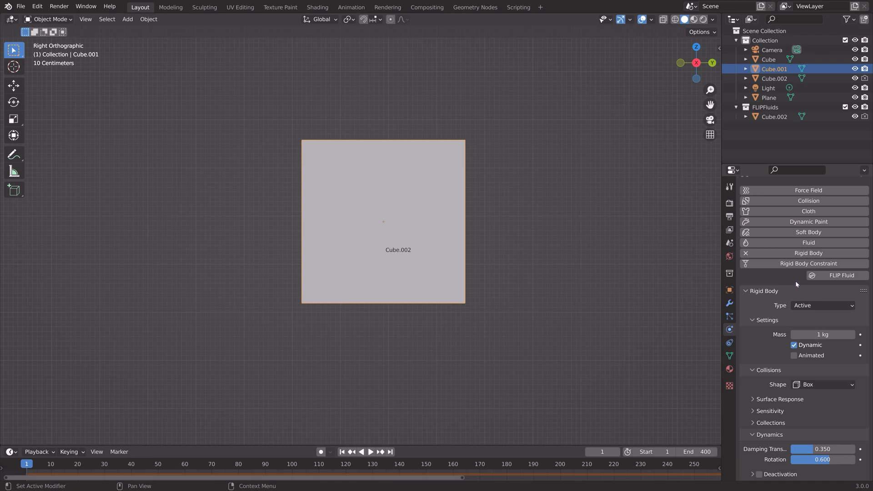
# Enable FLIP Fluid on Cube.001 and set its type to Obstacle
pyautogui.click(760, 291)
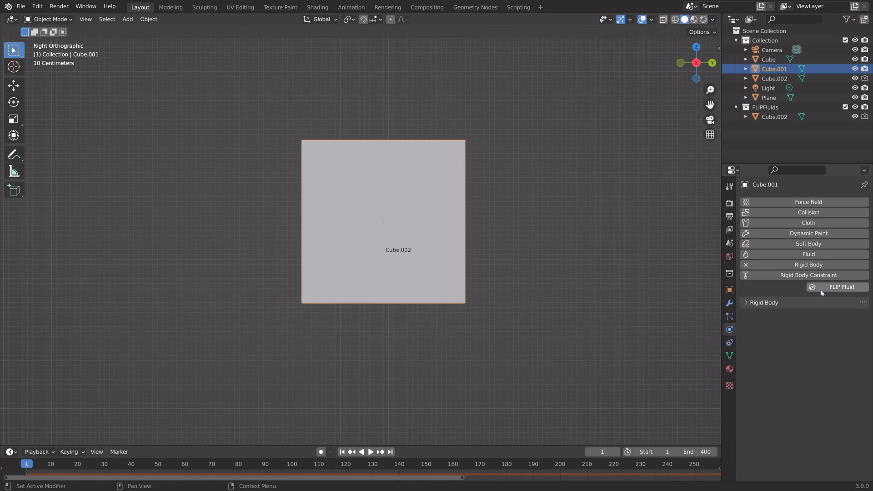
pyautogui.click(832, 286)
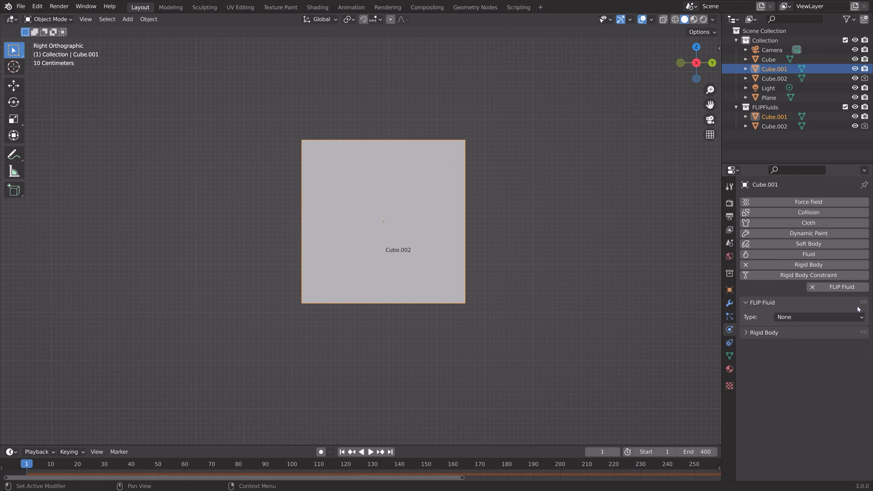
pyautogui.moveTo(863, 303); pyautogui.dragTo(862, 335)
pyautogui.click(811, 329)
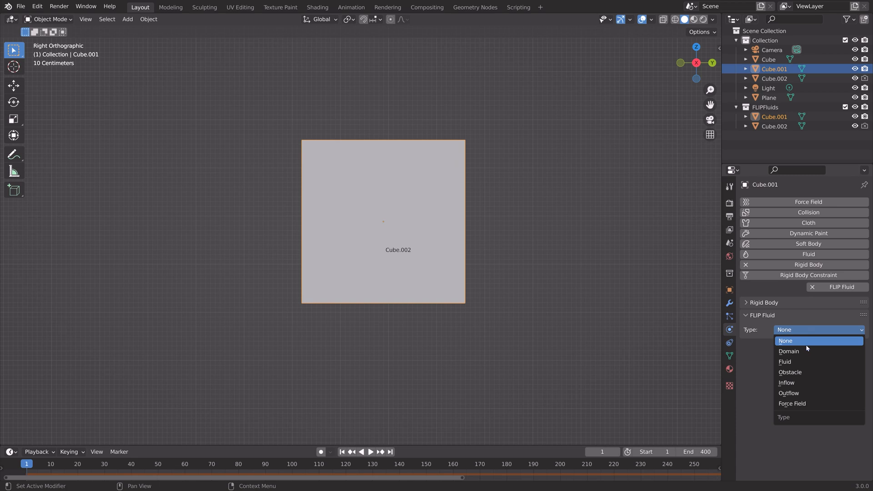
pyautogui.click(790, 372)
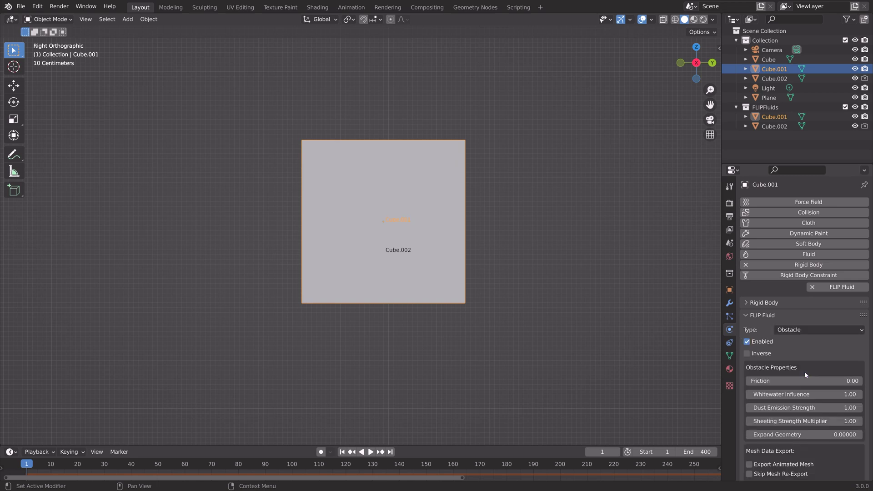
# Make the obstacle Inverse and enable Export Animated Mesh
pyautogui.click(746, 353)
pyautogui.scroll(-1, 799, 348)
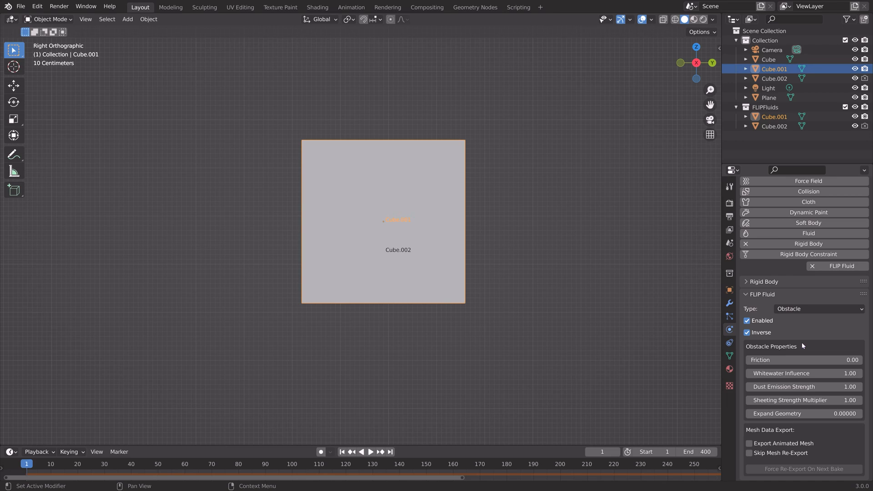
pyautogui.click(749, 443)
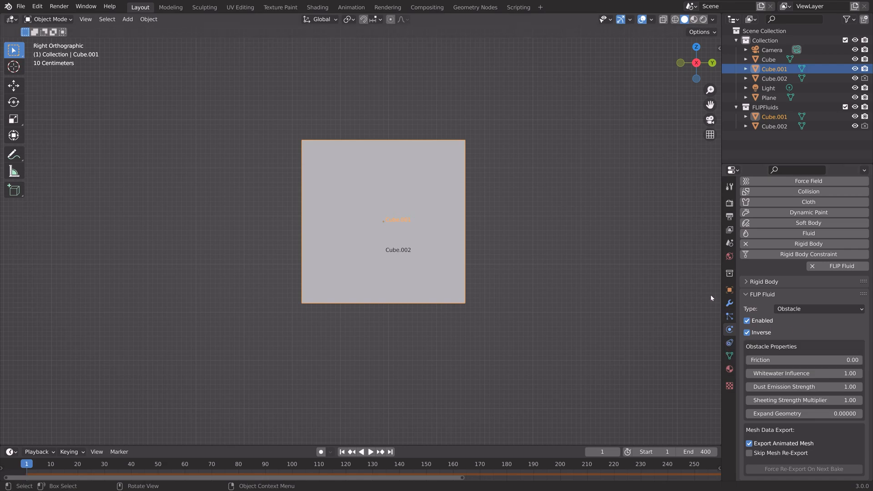
pyautogui.scroll(-1, 572, 261)
pyautogui.scroll(-2, 572, 261)
# Save the scene as tut4.blend and delete the Light object
pyautogui.moveTo(357, 275); pyautogui.dragTo(400, 256, button='middle')
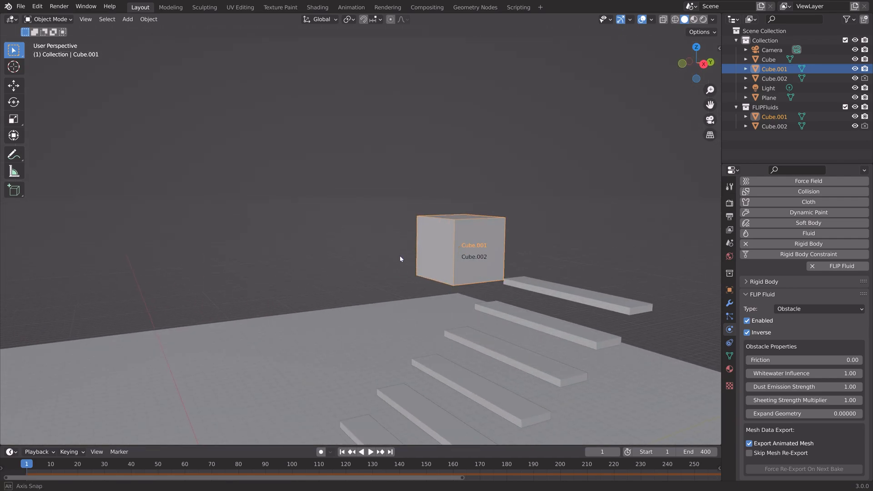
pyautogui.scroll(-3, 391, 260)
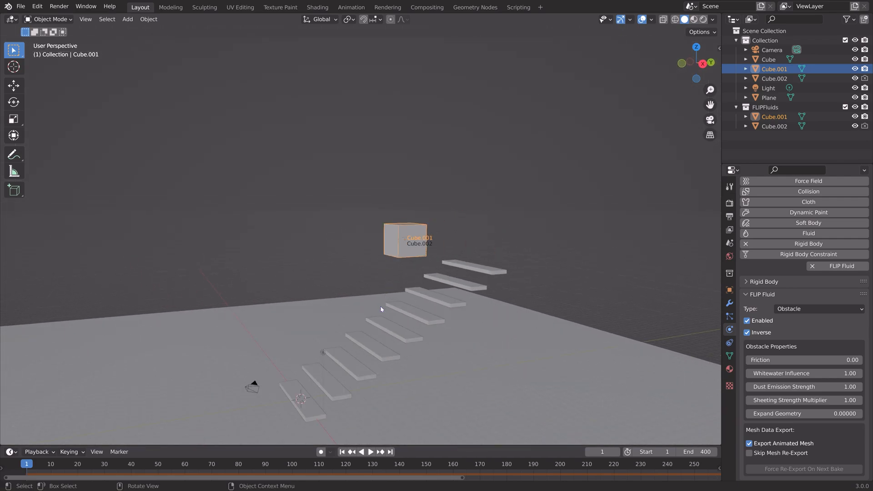
pyautogui.hotkey('ctrl', 'shift', 's')
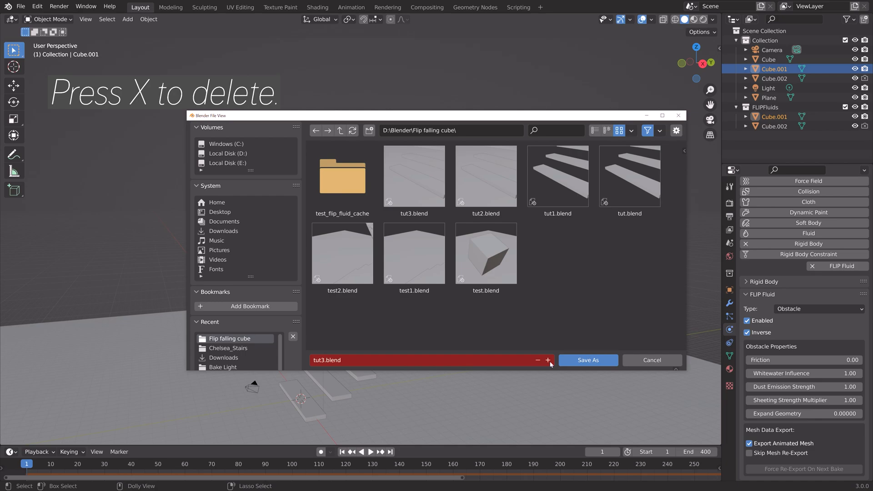
pyautogui.click(547, 360)
pyautogui.click(587, 360)
pyautogui.scroll(-3, 436, 298)
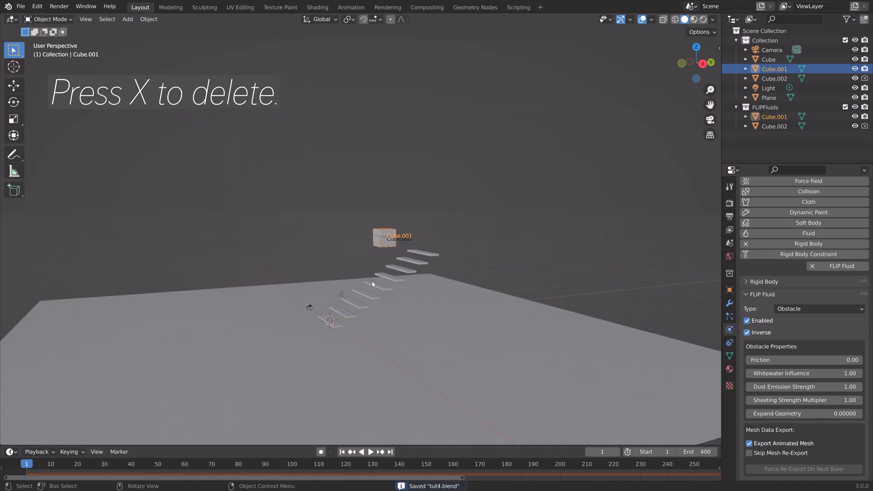
pyautogui.click(309, 306)
pyautogui.press('x')
pyautogui.click(327, 286)
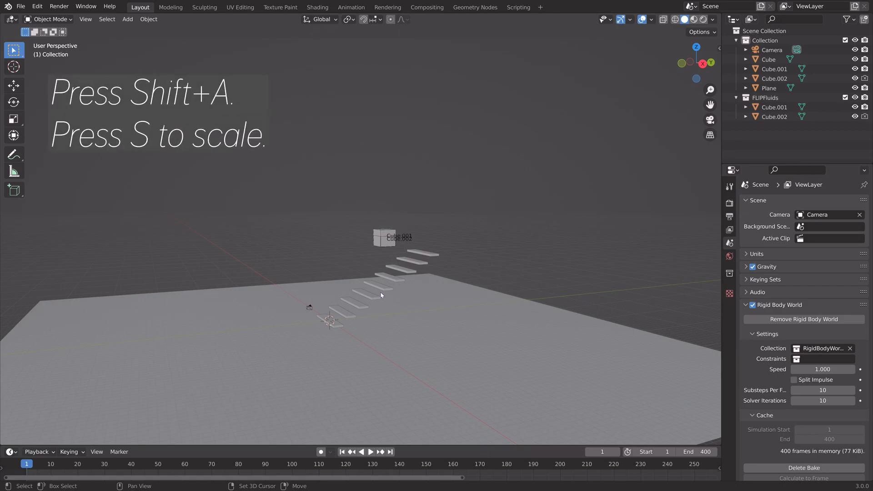
# Add a new cube, enlarge it greatly, raise it and adjust its height to box in the stairs
pyautogui.hotkey('shift', 'a')
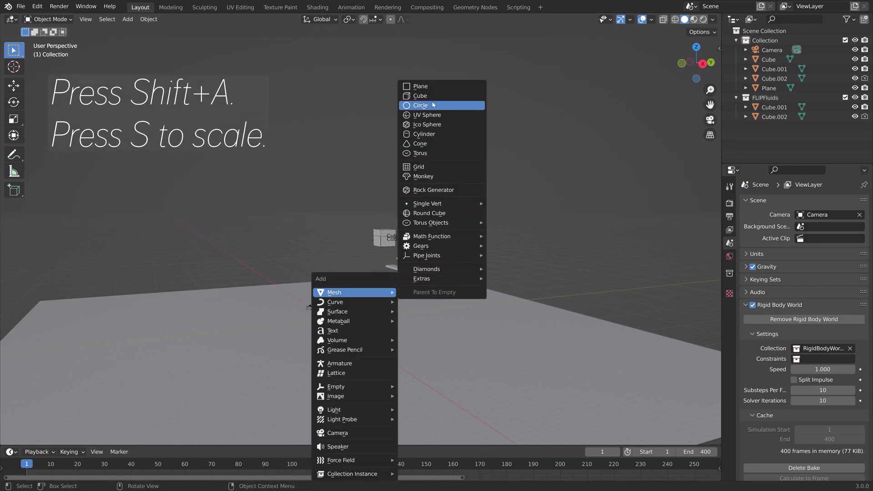
pyautogui.click(419, 96)
pyautogui.press('s')
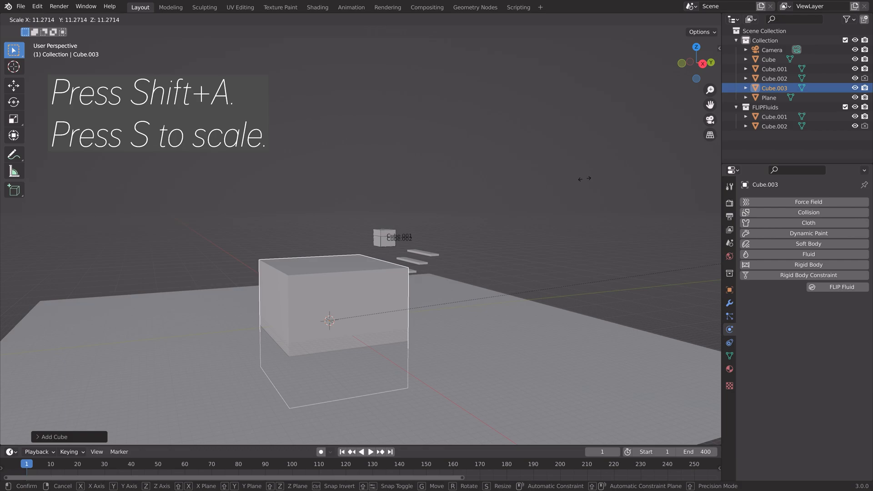
pyautogui.click(454, 277)
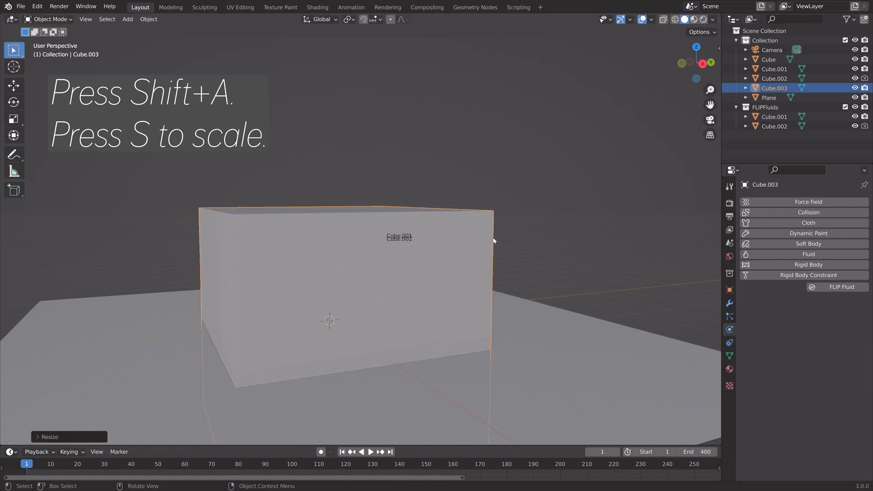
pyautogui.press('g')
pyautogui.press('z')
pyautogui.click(477, 205)
pyautogui.press('s')
pyautogui.press('z')
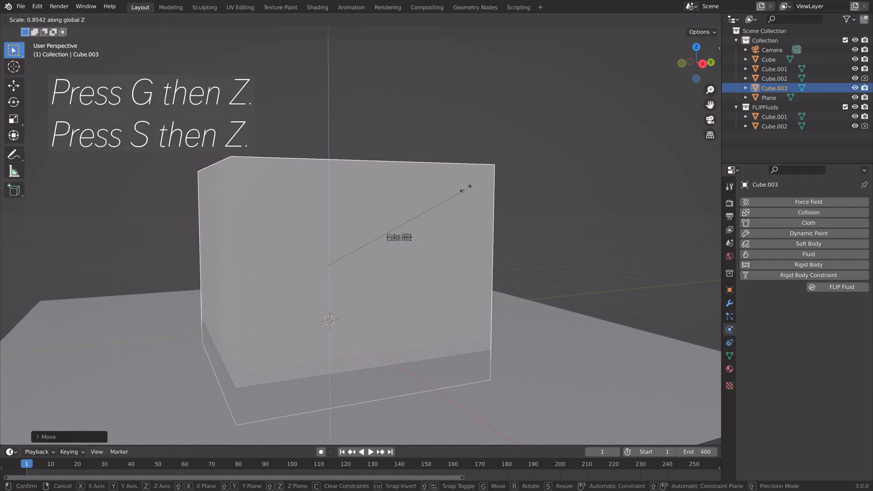
pyautogui.click(477, 212)
# Reposition the box along Y and enable FLIP Fluid on it
pyautogui.moveTo(496, 230)
pyautogui.mouseDown(button='middle')
pyautogui.moveTo(449, 234)
pyautogui.moveTo(456, 232)
pyautogui.mouseUp(button='middle')
pyautogui.press('g')
pyautogui.press('y')
pyautogui.click(468, 251)
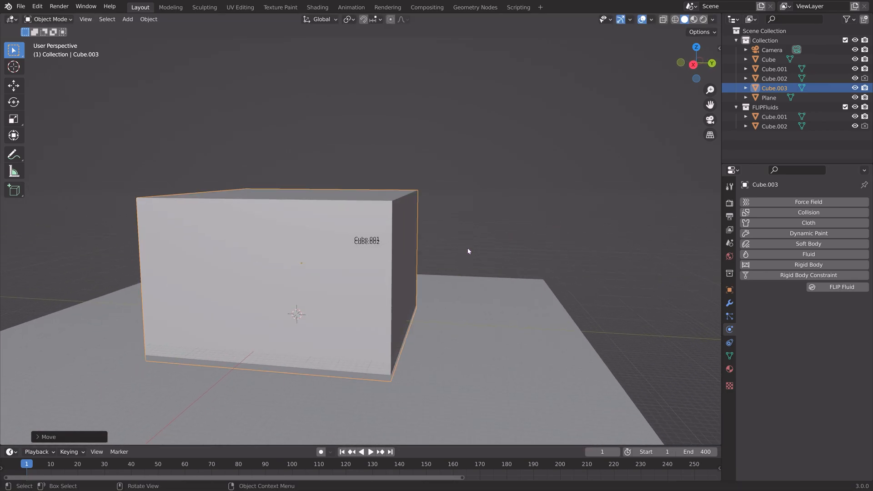
pyautogui.click(832, 287)
pyautogui.click(818, 316)
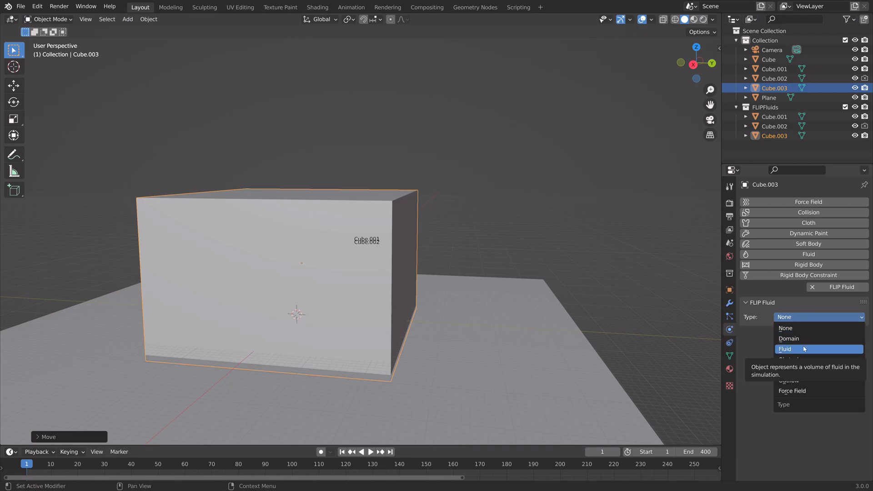
# Make the box the FLIP Domain with resolution 140 and preview resolution 140, not recommended
pyautogui.click(789, 338)
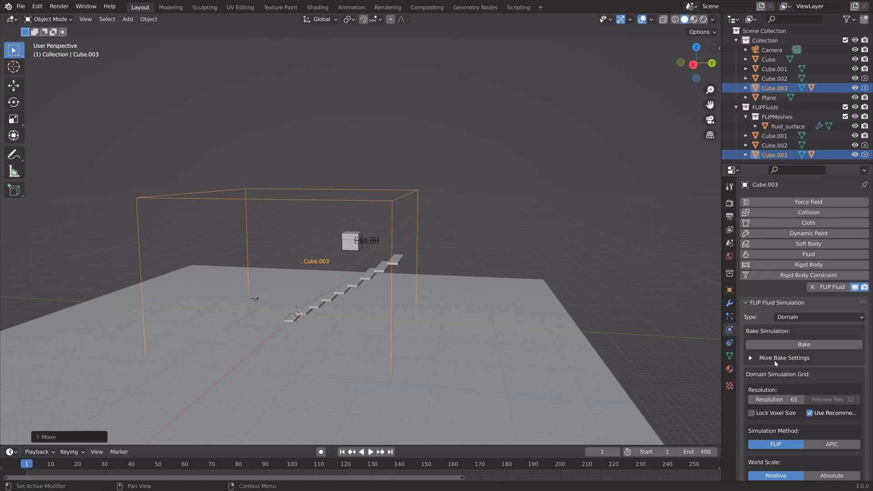
pyautogui.scroll(-2, 772, 359)
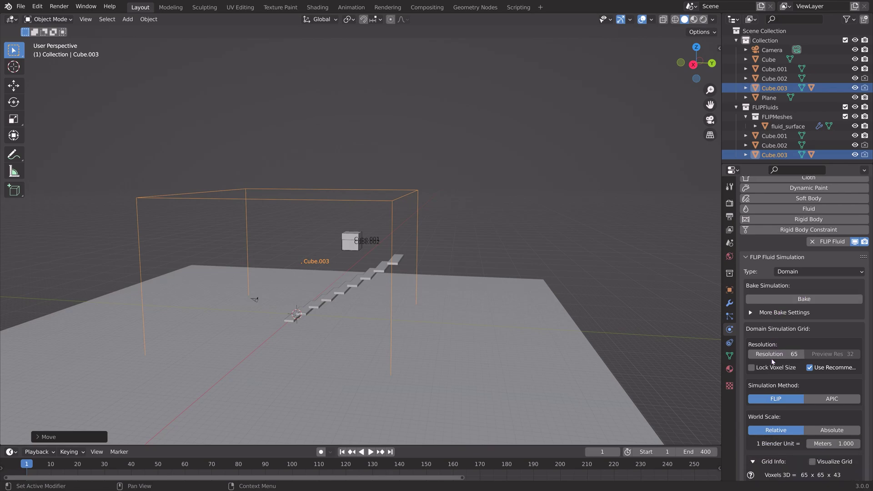
pyautogui.click(811, 360)
pyautogui.doubleClick(791, 346)
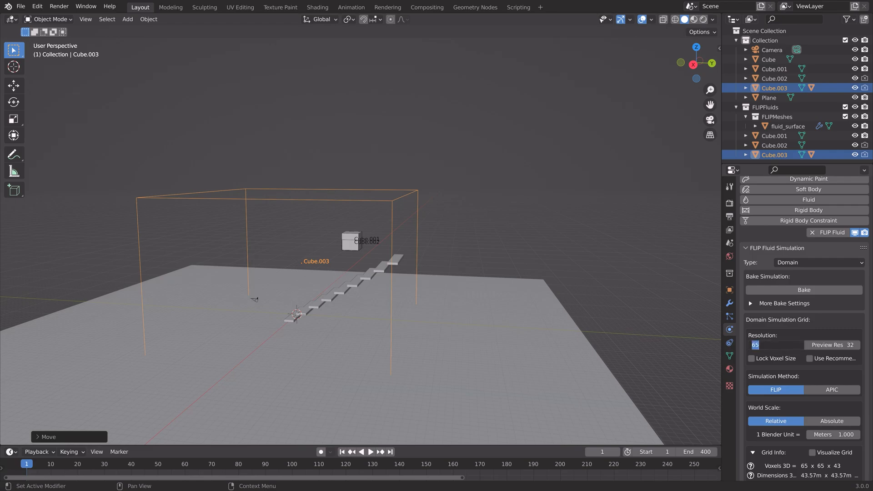
pyautogui.write('140')
pyautogui.press('Return')
pyautogui.doubleClick(832, 345)
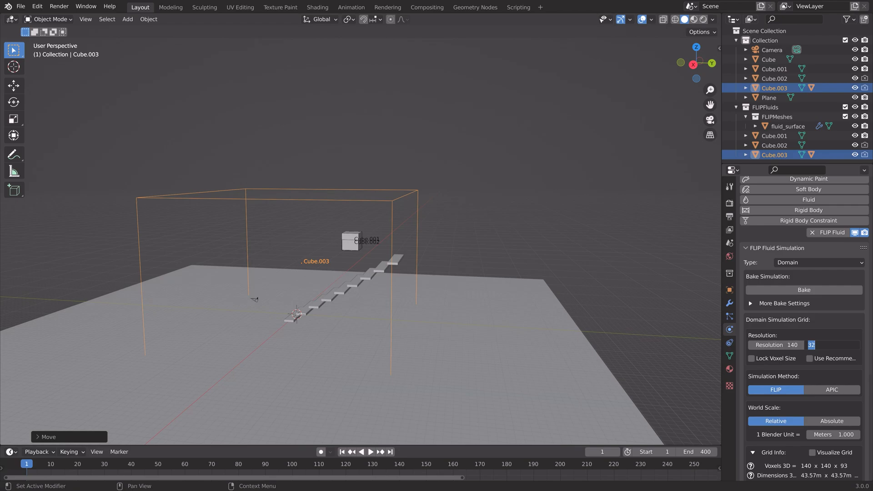
pyautogui.write('140')
pyautogui.press('Return')
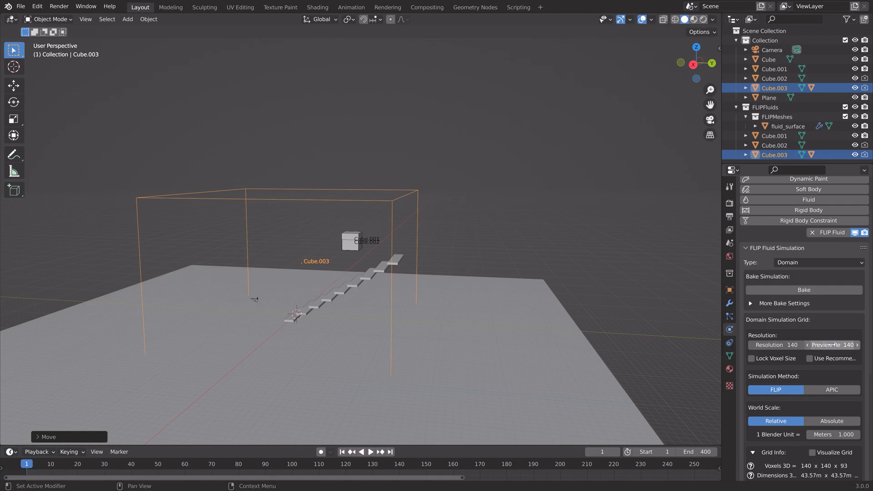
pyautogui.scroll(-6, 819, 355)
pyautogui.scroll(-4, 805, 362)
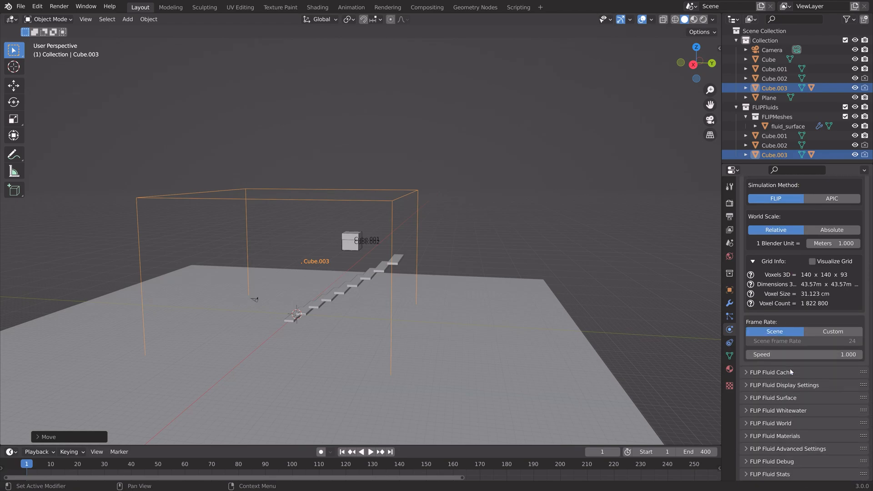
# Enable whitewater simulation on the domain, glance at particle display settings, and collapse the panel
pyautogui.click(777, 410)
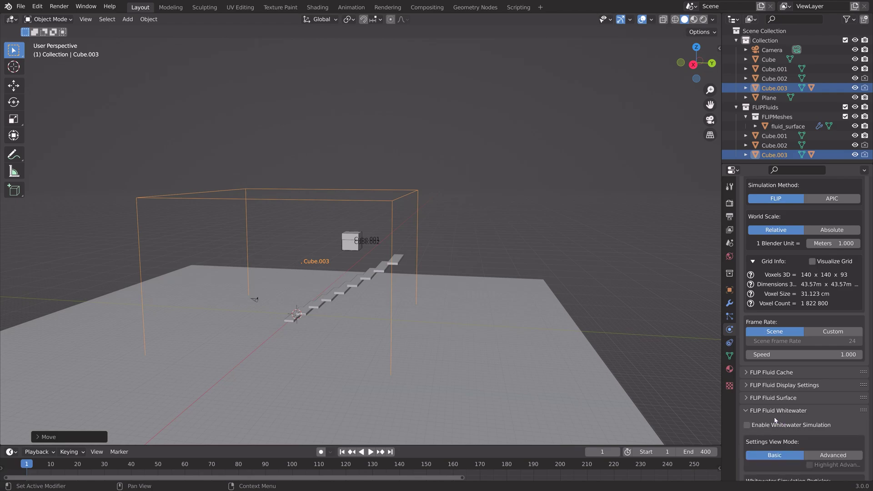
pyautogui.click(746, 425)
pyautogui.scroll(-4, 774, 423)
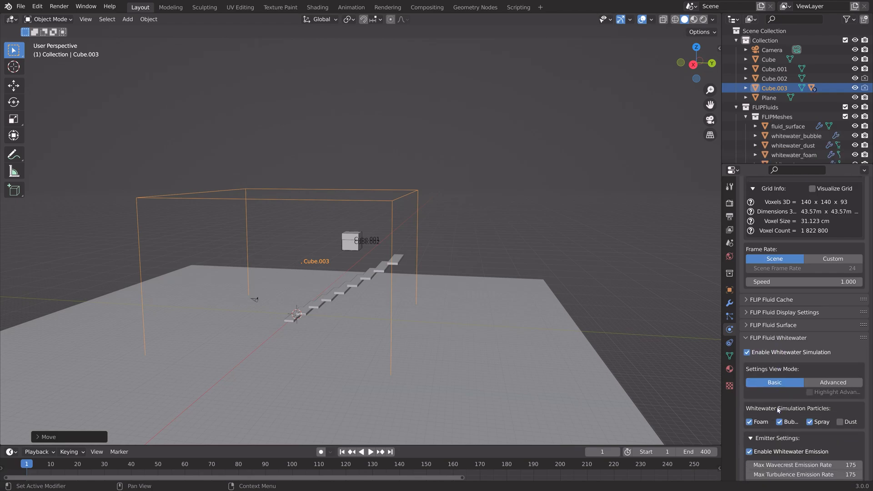
pyautogui.scroll(-4, 777, 410)
pyautogui.scroll(-4, 778, 410)
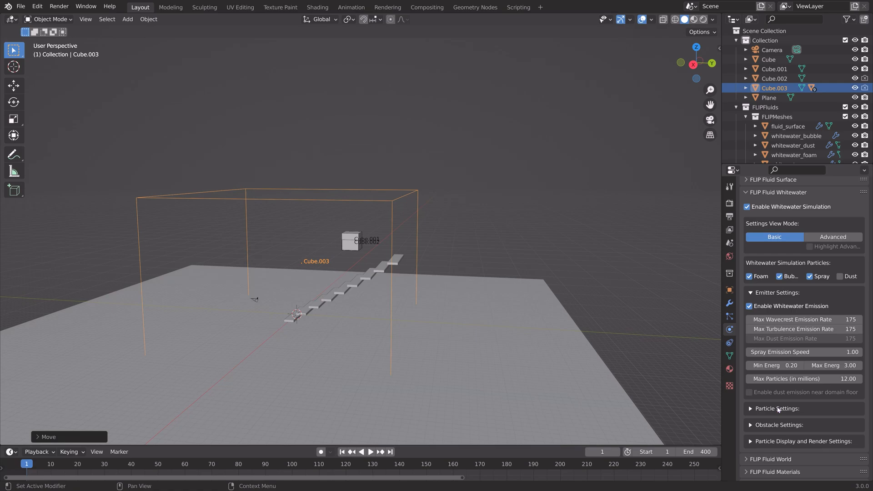
pyautogui.scroll(-2, 777, 410)
pyautogui.click(779, 406)
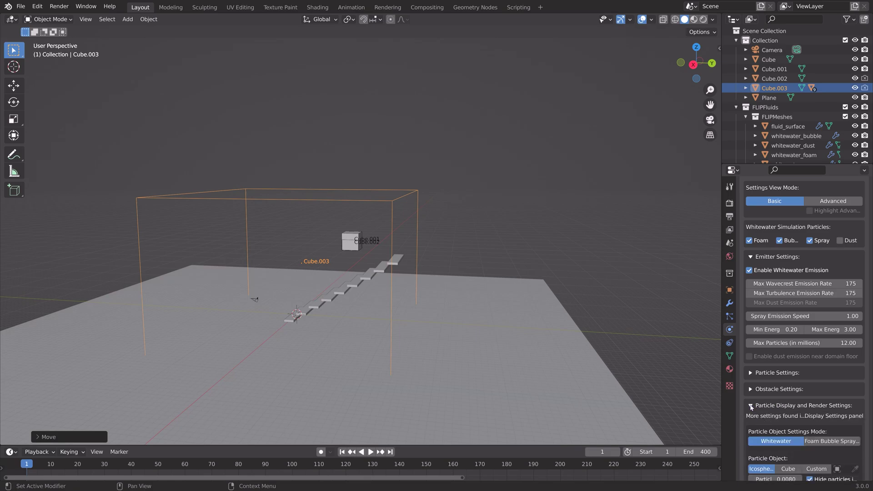
pyautogui.scroll(-3, 773, 407)
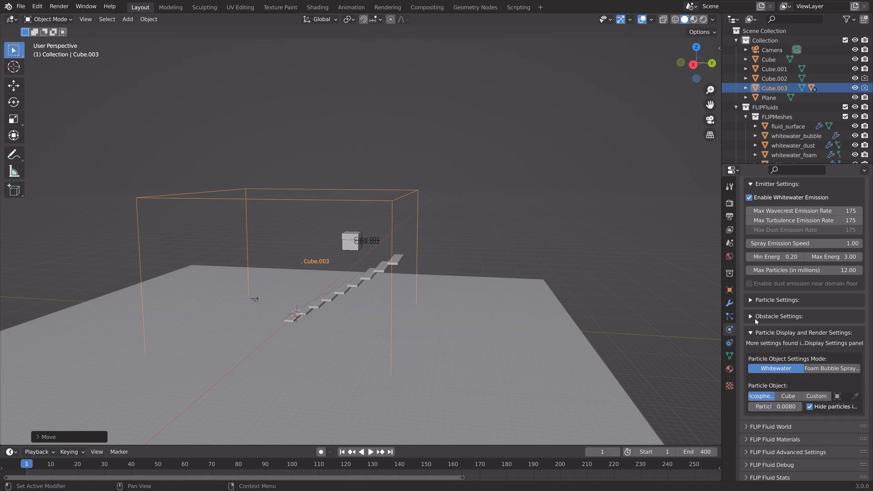
pyautogui.click(752, 336)
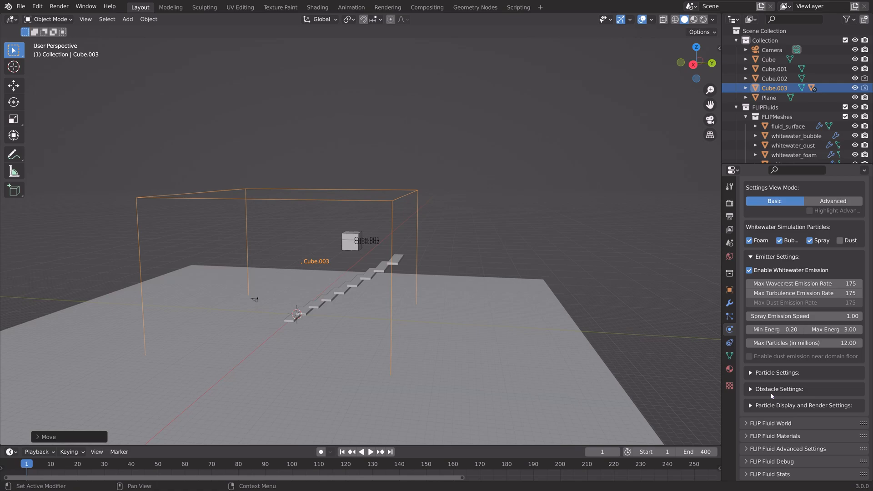
pyautogui.scroll(5, 771, 393)
pyautogui.click(754, 295)
pyautogui.scroll(2, 754, 295)
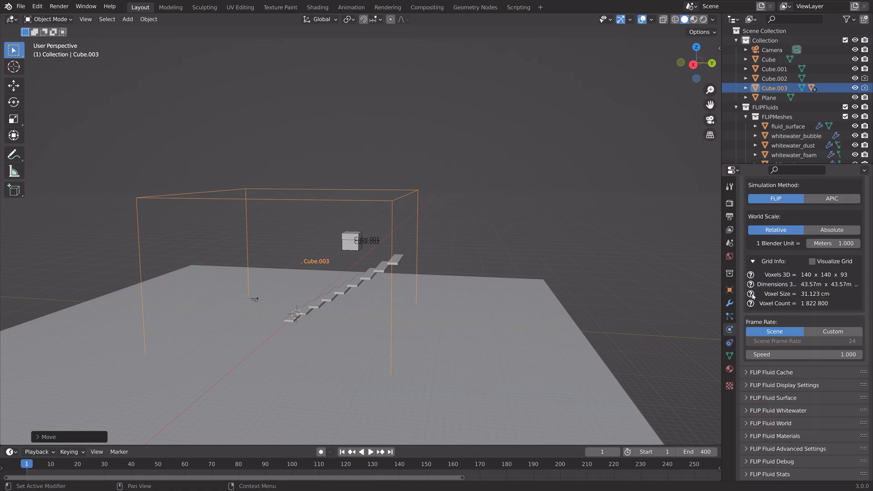
# Expand the FLIP Fluid Materials panel and save the file as the next numbered version
pyautogui.click(747, 436)
pyautogui.scroll(-3, 770, 409)
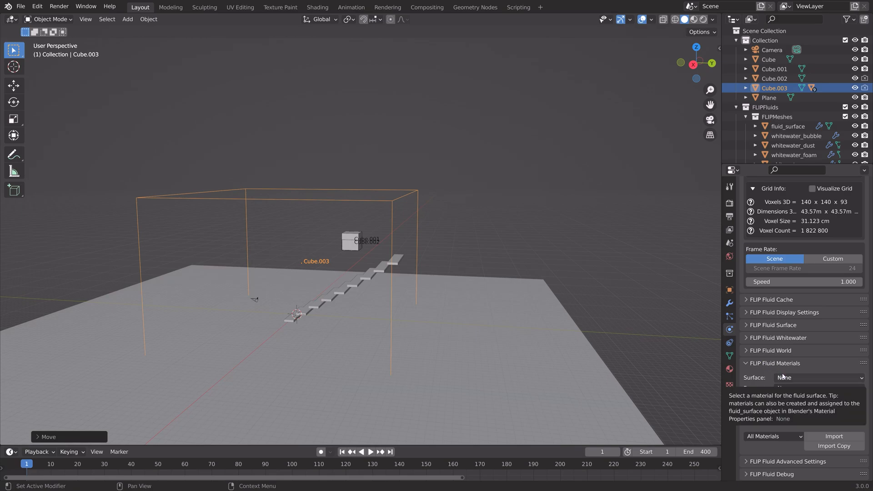
pyautogui.hotkey('ctrl', 'shift', 's')
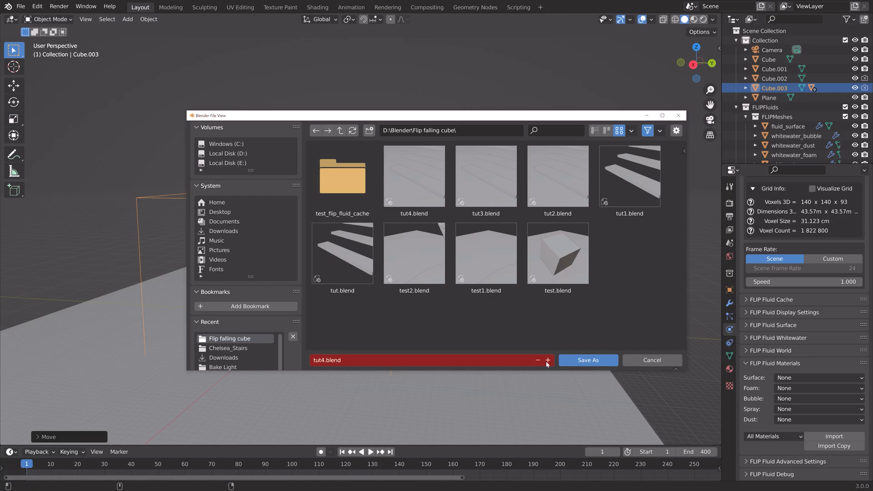
pyautogui.click(547, 360)
pyautogui.click(587, 359)
# Leave Surface at None and set Foam, Bubble and Spray to FF Foam, FF Bubble and FF Spray
pyautogui.click(785, 379)
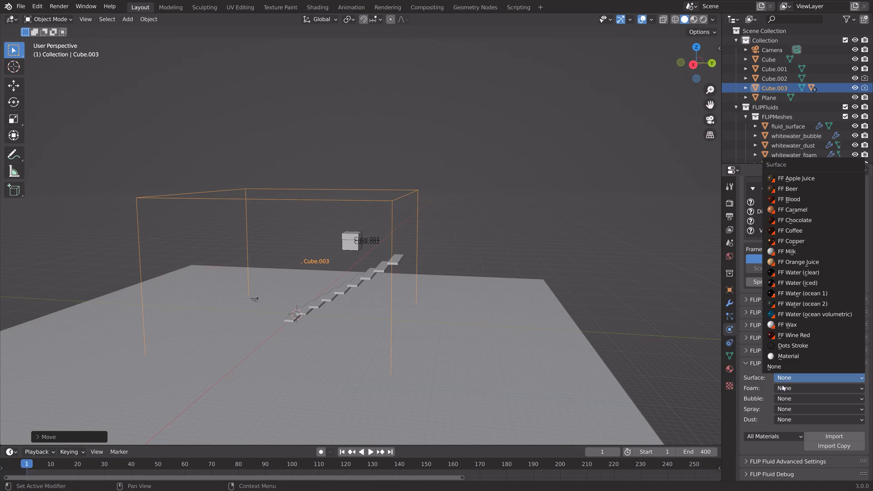
pyautogui.click(783, 389)
pyautogui.click(783, 389)
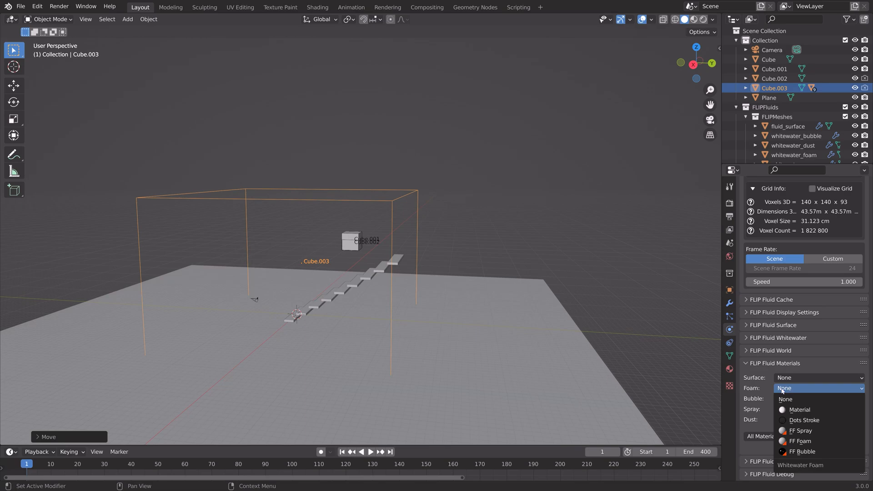
pyautogui.click(796, 442)
pyautogui.click(796, 399)
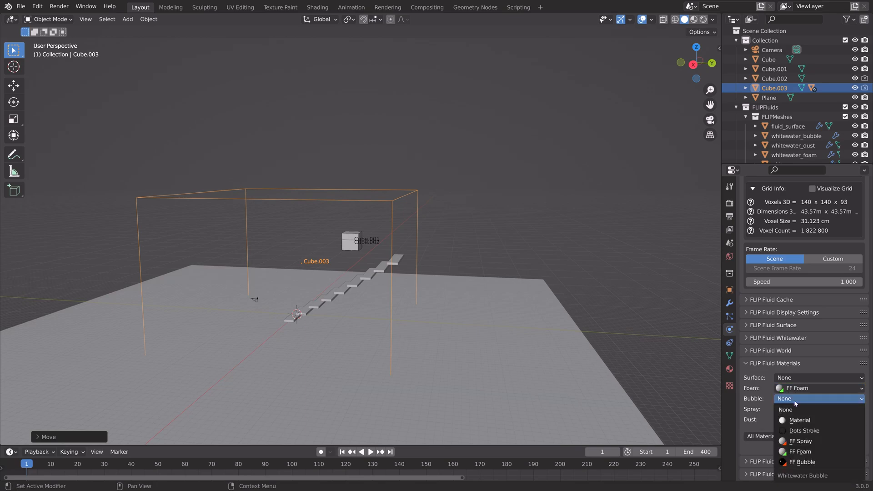
pyautogui.click(801, 462)
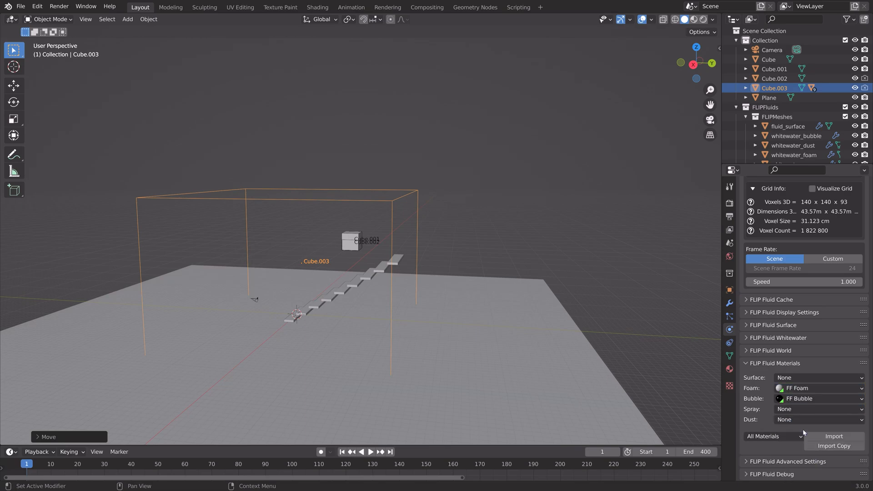
pyautogui.click(800, 409)
pyautogui.click(799, 367)
pyautogui.scroll(10, 767, 372)
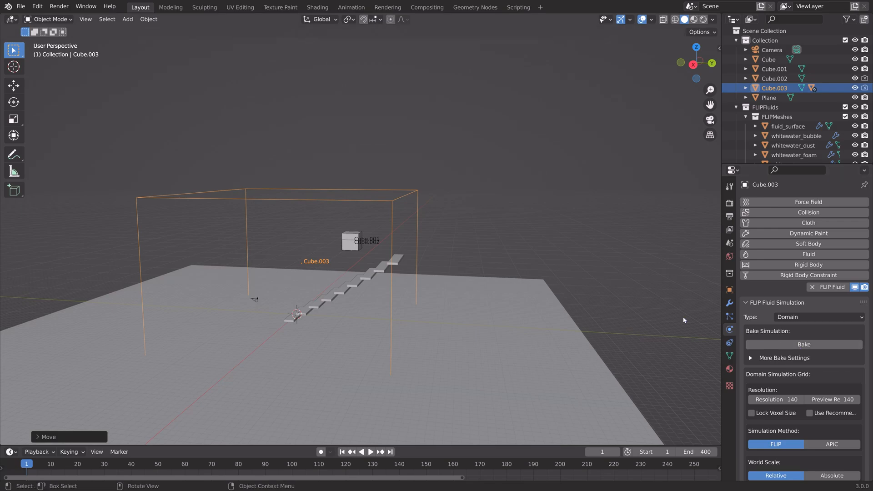
# Save a new version of the file as tut6.blend
pyautogui.hotkey('ctrl', 'shift', 's')
pyautogui.click(587, 360)
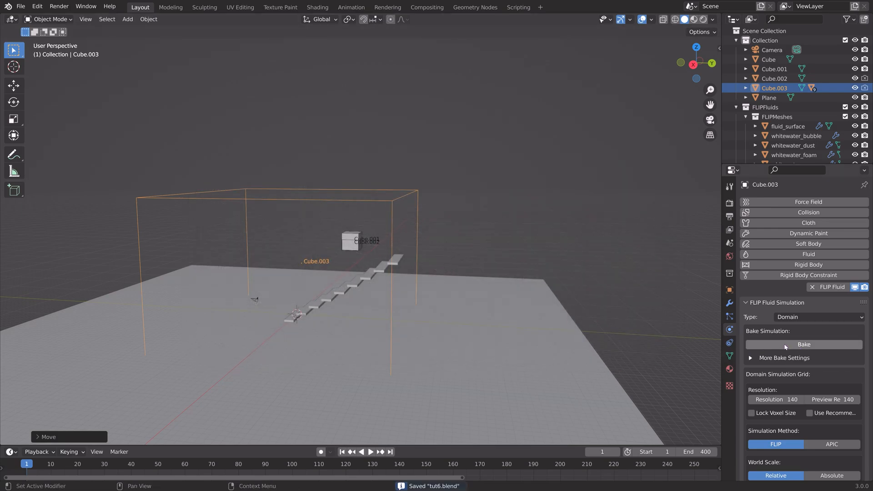
# Check the bake frame range and bake the FLIP fluid simulation over all 400 frames
pyautogui.click(752, 358)
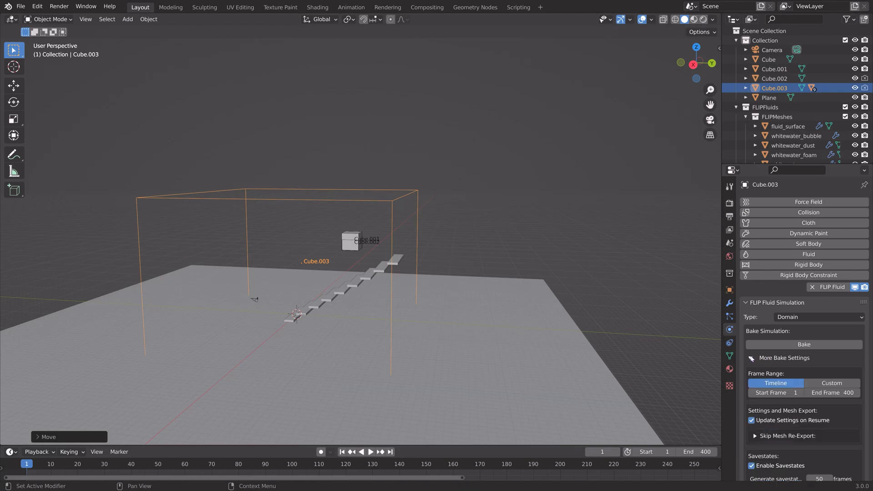
pyautogui.click(752, 358)
pyautogui.click(769, 344)
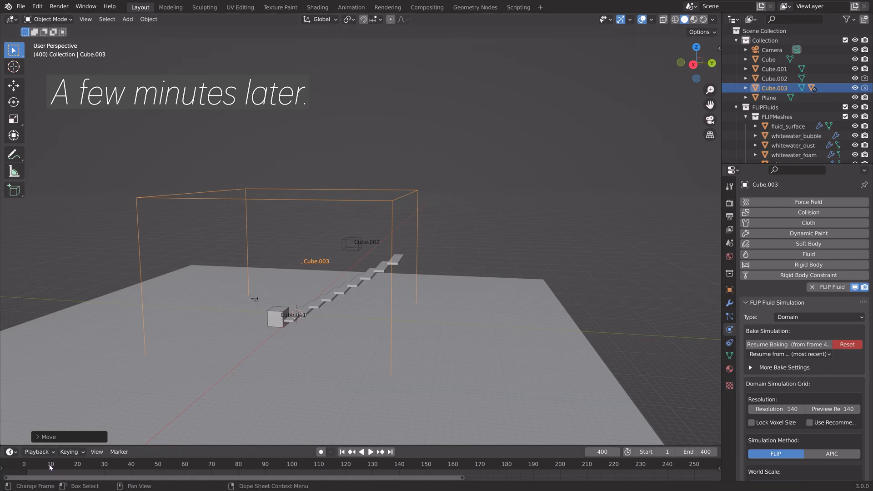
# Scrub the baked simulation to frame 189 and save the next version as tut7.blend
pyautogui.moveTo(50, 466)
pyautogui.mouseDown()
pyautogui.moveTo(143, 474)
pyautogui.moveTo(246, 463)
pyautogui.moveTo(502, 463)
pyautogui.moveTo(531, 446)
pyautogui.mouseUp()
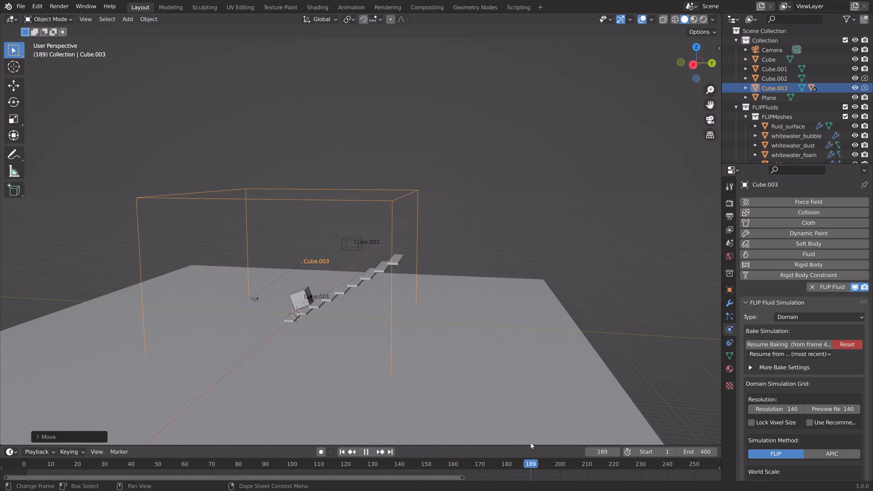
pyautogui.hotkey('ctrl', 'shift', 's')
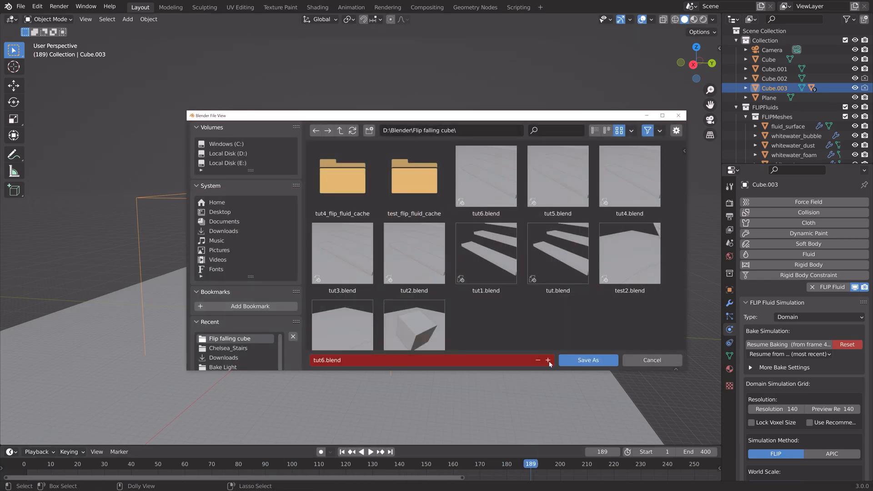
pyautogui.click(547, 360)
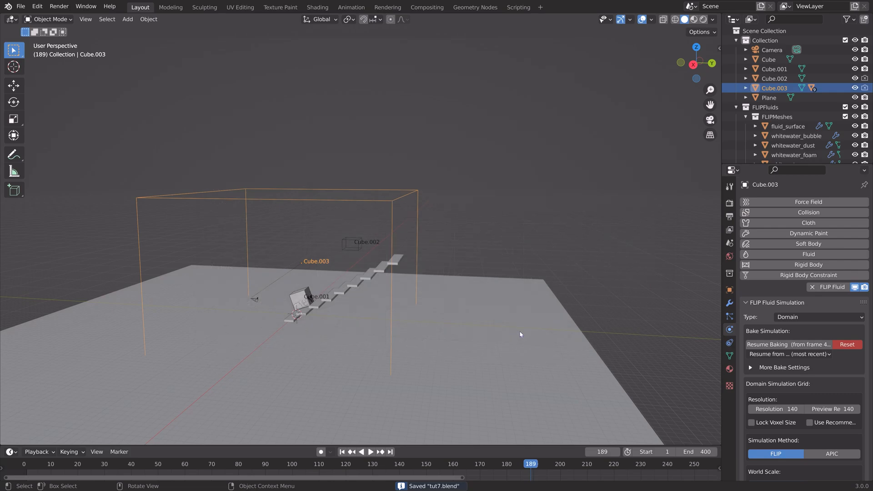
pyautogui.click(728, 257)
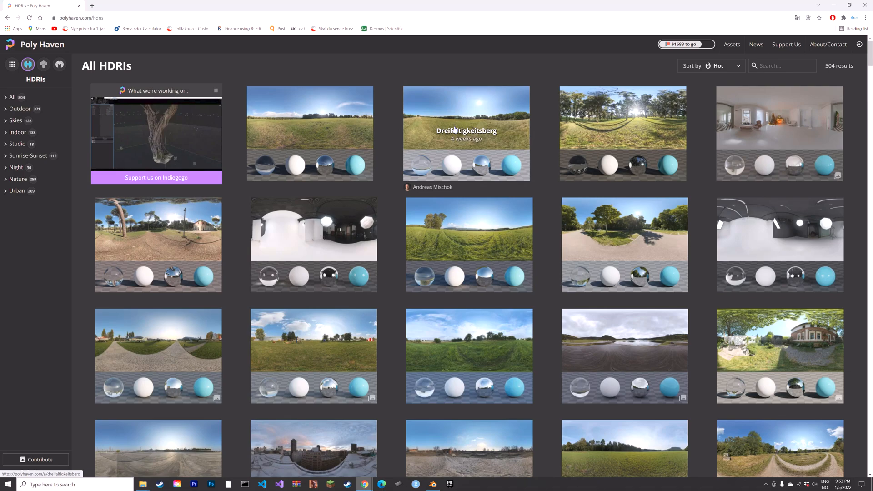
pyautogui.scroll(-5, 455, 131)
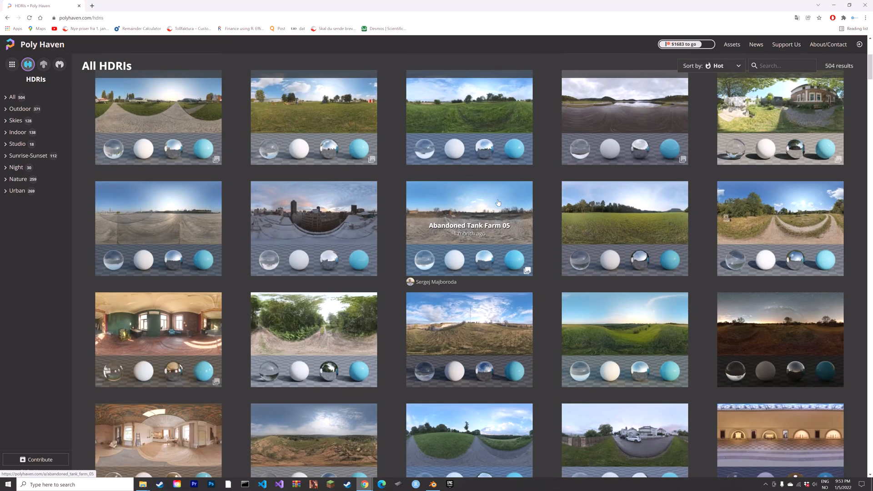
# Download the Oberer Kuhberg HDRI from Poly Haven as a 4K HDR file
pyautogui.click(471, 324)
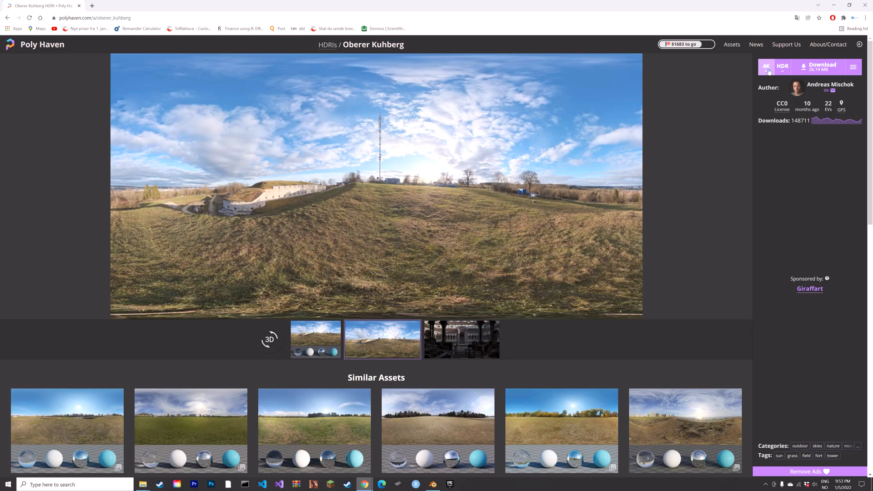
pyautogui.click(821, 66)
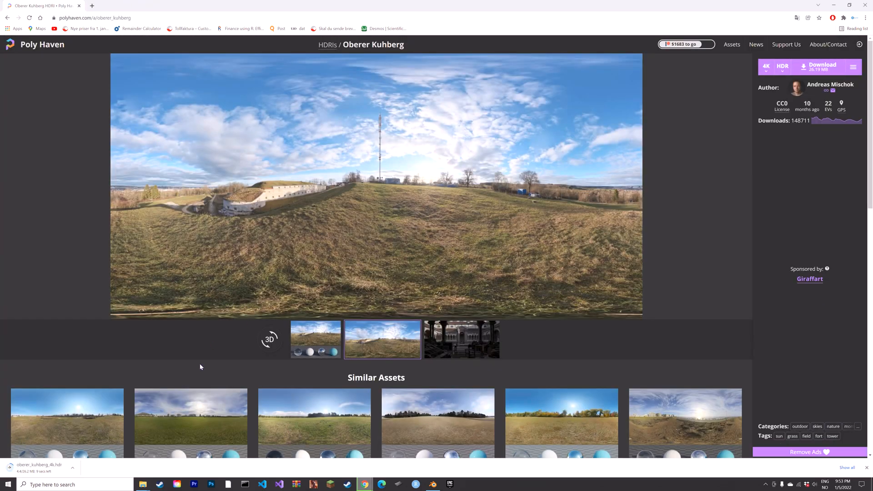
# Set the world colour to an Environment Texture using oberer_kuhberg_4k.hdr from Downloads
pyautogui.click(434, 484)
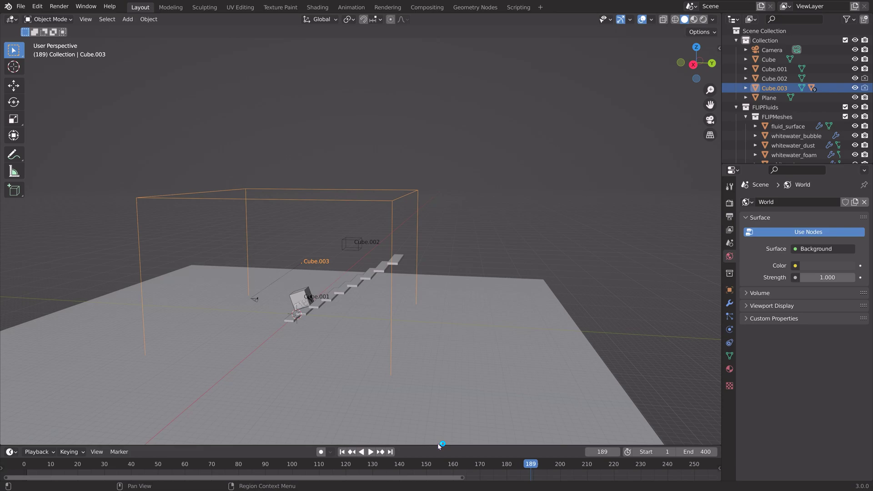
pyautogui.click(795, 266)
pyautogui.click(606, 308)
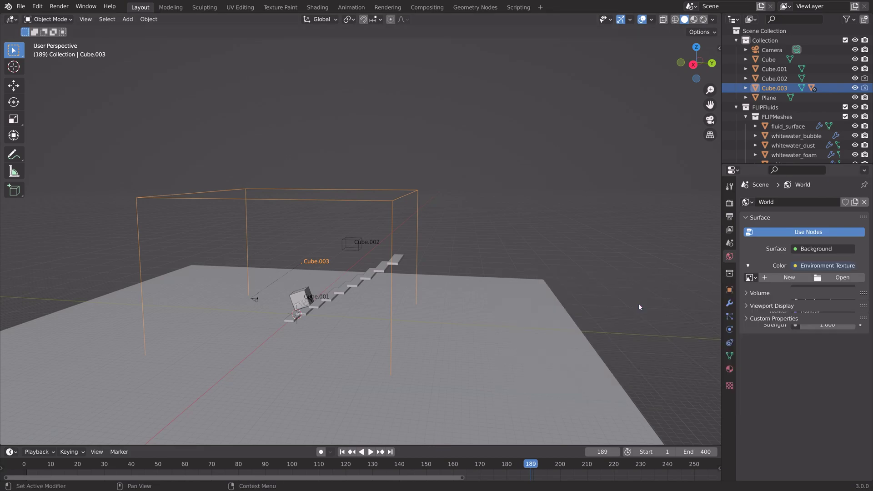
pyautogui.click(842, 277)
pyautogui.click(224, 357)
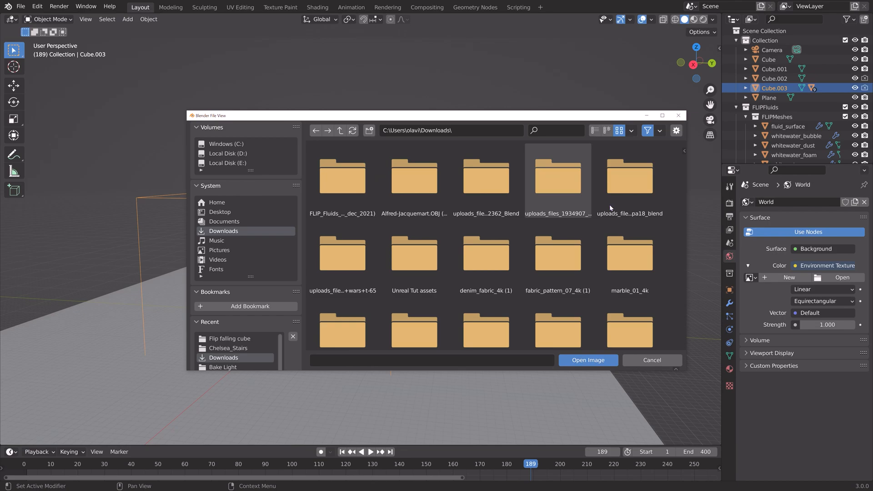
pyautogui.scroll(-5, 676, 233)
pyautogui.scroll(5, 679, 225)
pyautogui.scroll(-1, 683, 210)
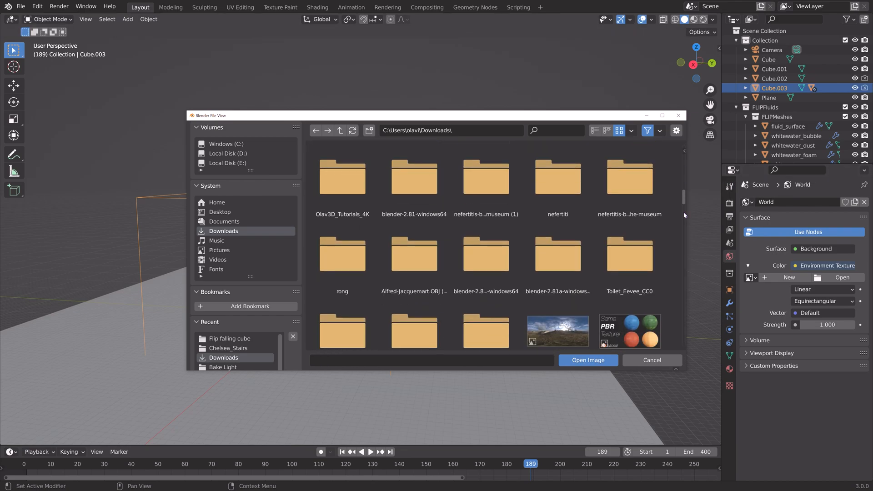
pyautogui.click(558, 307)
pyautogui.click(586, 360)
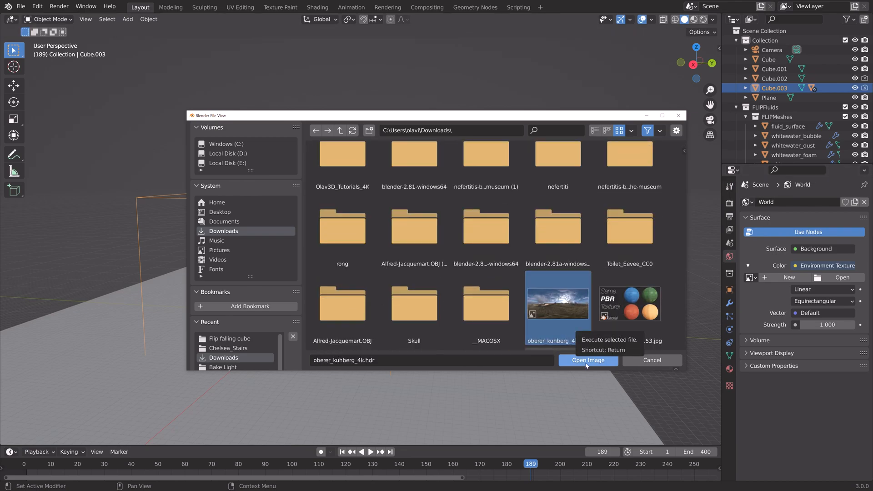
# Preview in rendered shading and raise the world strength to 2
pyautogui.click(705, 19)
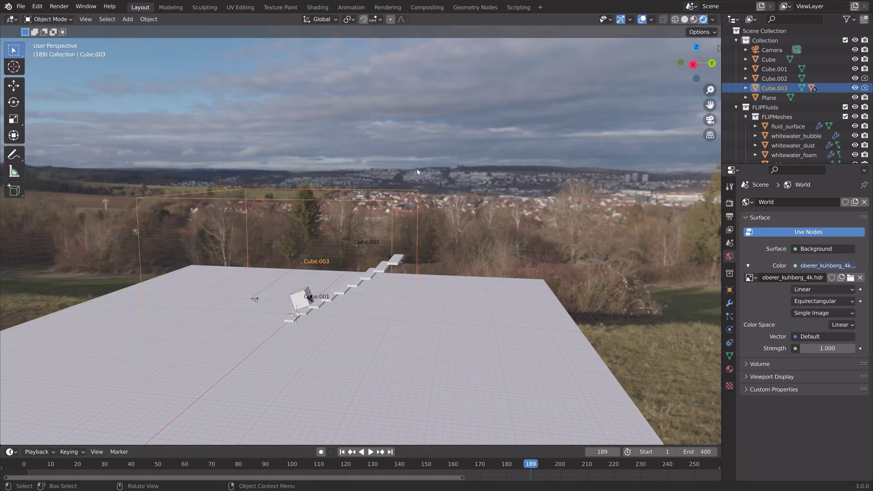
pyautogui.moveTo(418, 162)
pyautogui.mouseDown(button='middle')
pyautogui.moveTo(570, 168)
pyautogui.moveTo(469, 183)
pyautogui.mouseUp(button='middle')
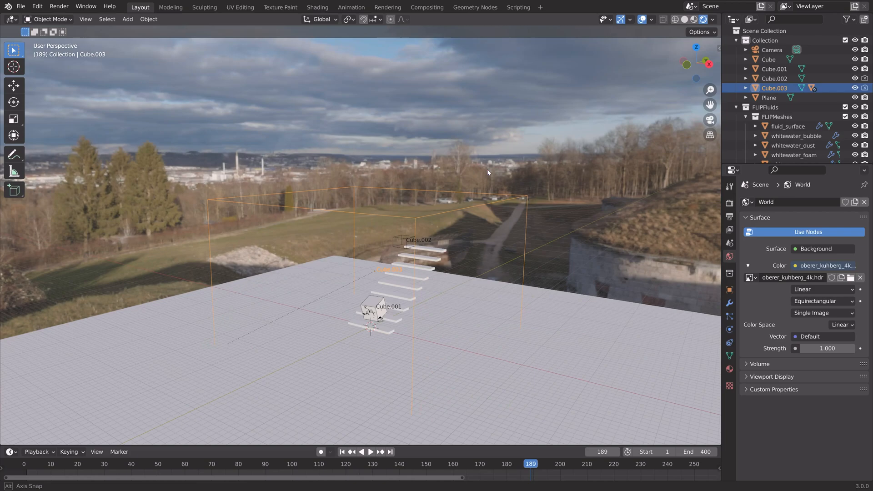
pyautogui.scroll(3, 468, 182)
pyautogui.scroll(2, 437, 236)
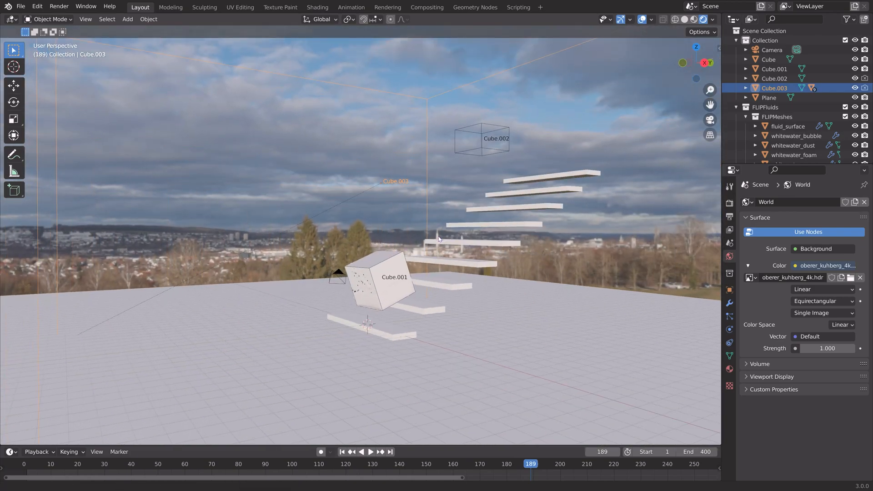
pyautogui.write('2')
pyautogui.press('Return')
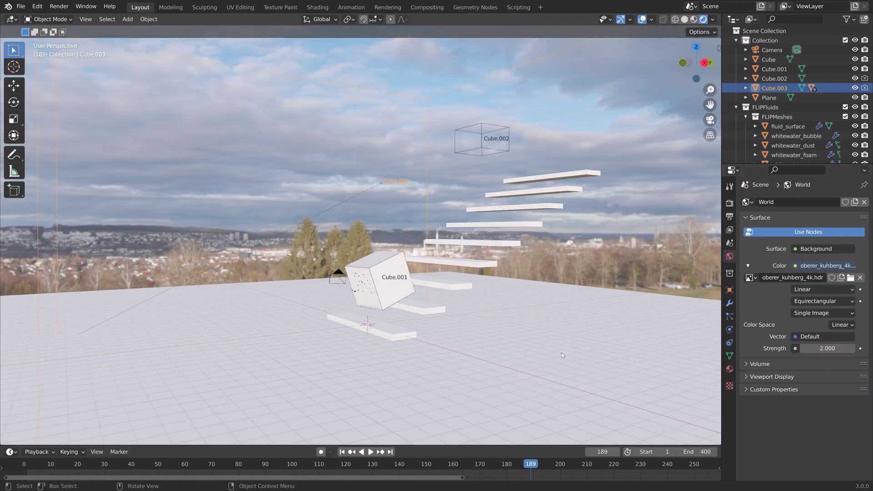
pyautogui.scroll(2, 562, 355)
pyautogui.scroll(-2, 434, 319)
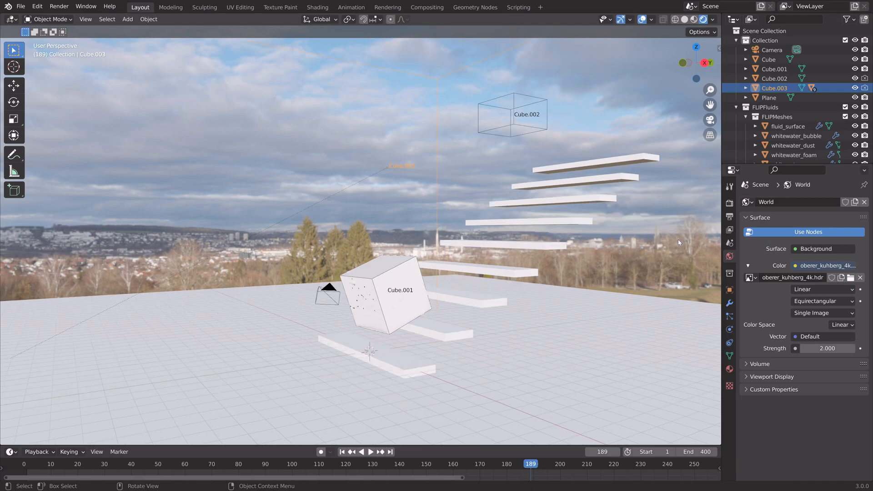
# Set the render engine to Cycles with GPU Compute as the device
pyautogui.click(729, 203)
pyautogui.click(817, 202)
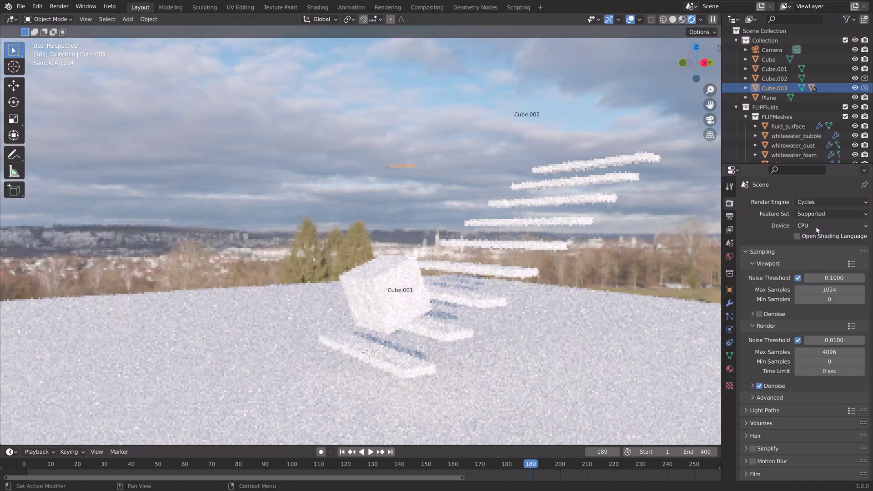
pyautogui.click(817, 226)
pyautogui.click(808, 248)
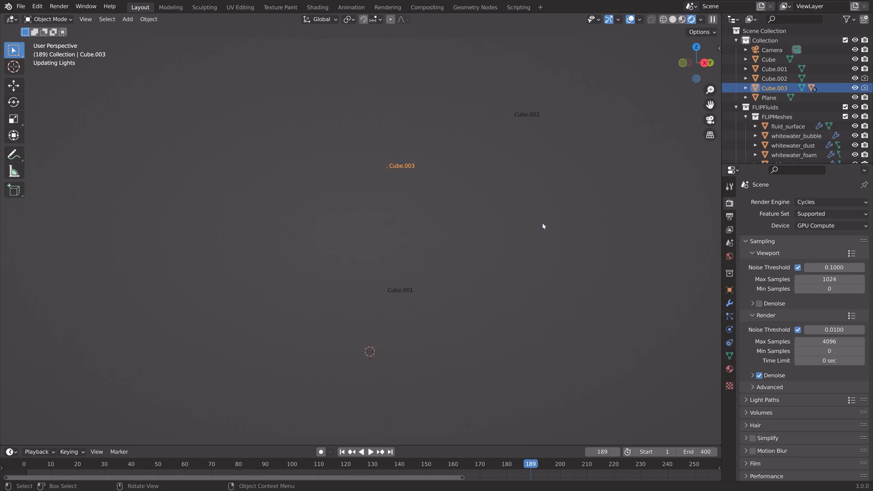
# Save the project as tut8.blend and enable Film > Transparent for the background
pyautogui.hotkey('ctrl', 'shift', 's')
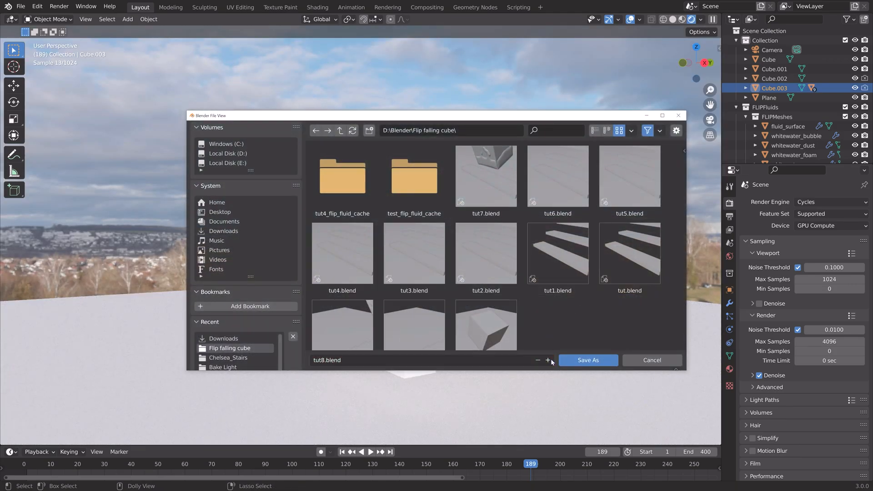
pyautogui.click(587, 360)
pyautogui.scroll(-3, 768, 331)
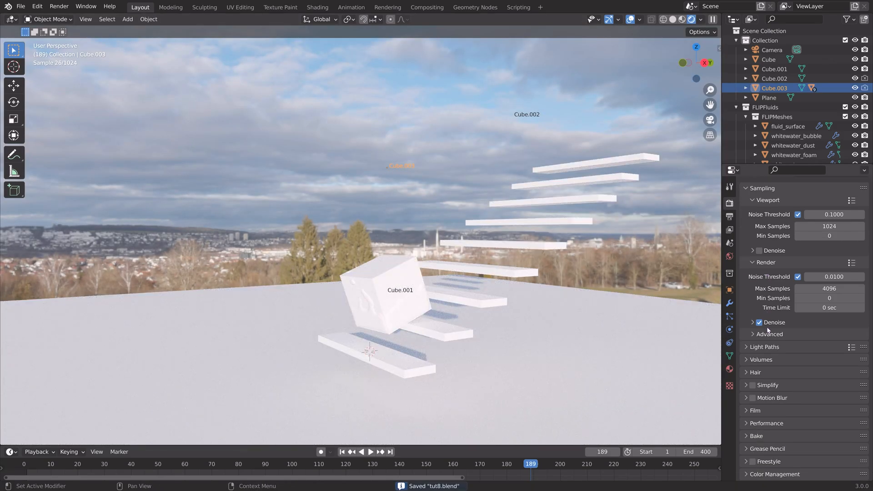
pyautogui.click(755, 410)
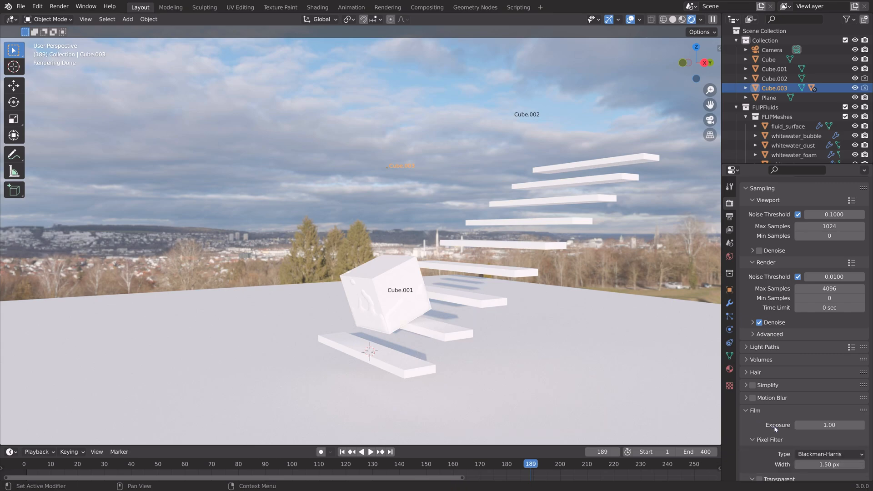
pyautogui.click(759, 436)
pyautogui.moveTo(409, 293)
pyautogui.mouseDown(button='middle')
pyautogui.moveTo(480, 299)
pyautogui.moveTo(432, 297)
pyautogui.mouseUp(button='middle')
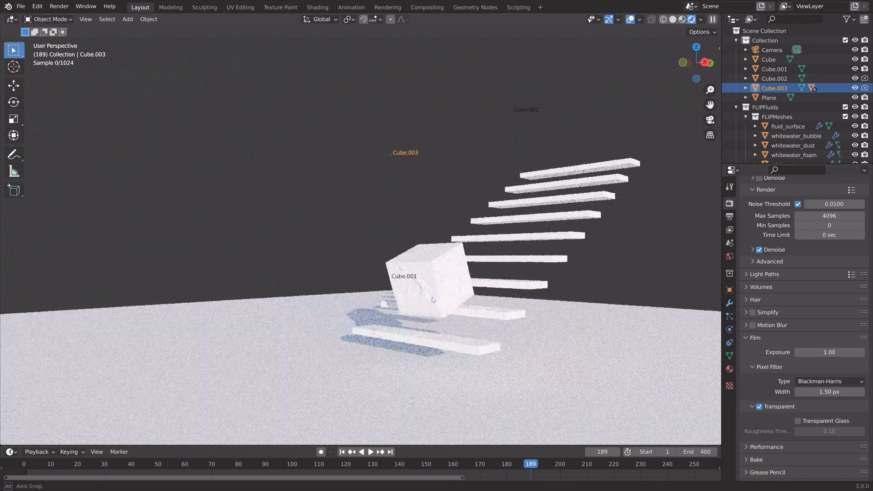
# Give Cube.001 a Glass BSDF surface with roughness 0
pyautogui.click(395, 264)
pyautogui.click(730, 369)
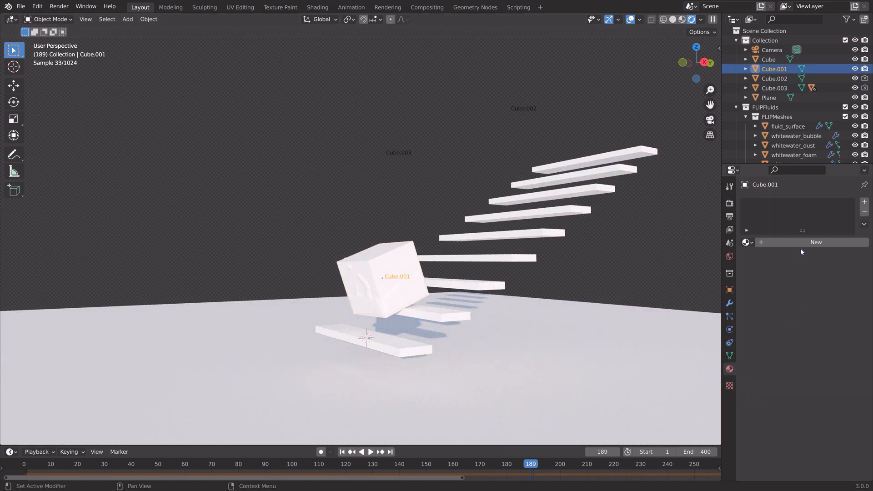
pyautogui.click(822, 284)
pyautogui.click(737, 107)
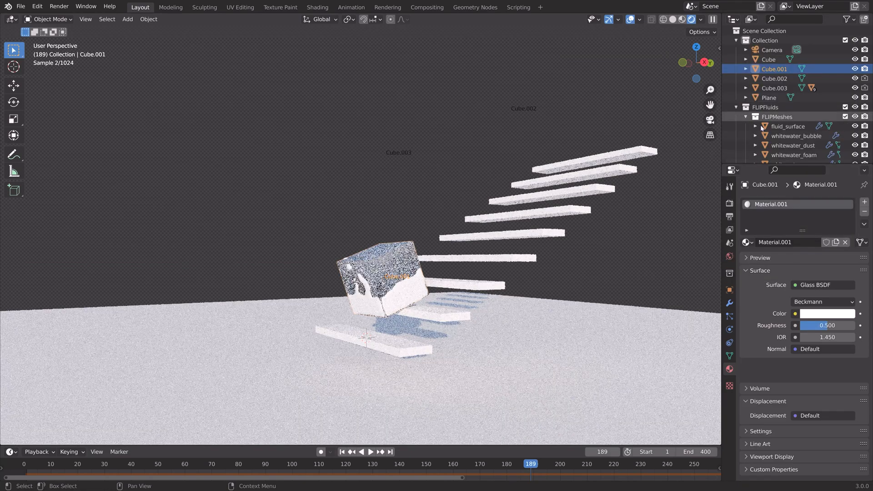
pyautogui.write('0')
pyautogui.press('Return')
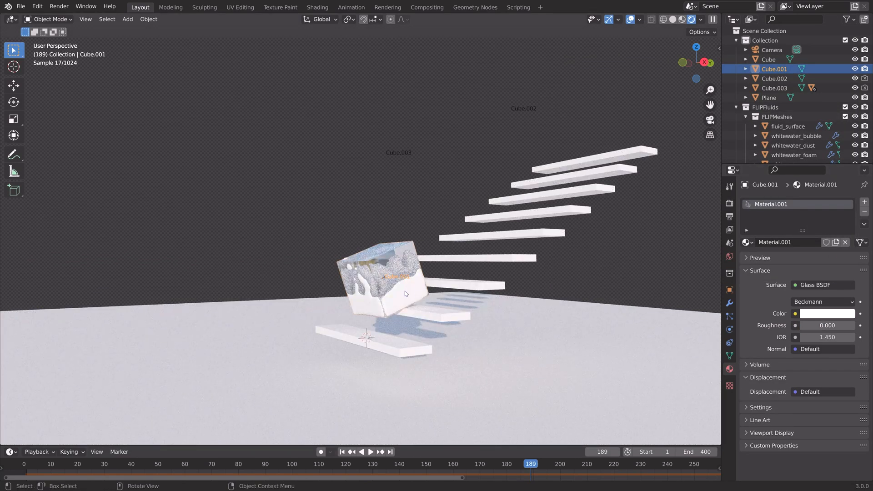
# Create a new Glass BSDF material for the fluid_surface mesh
pyautogui.click(409, 298)
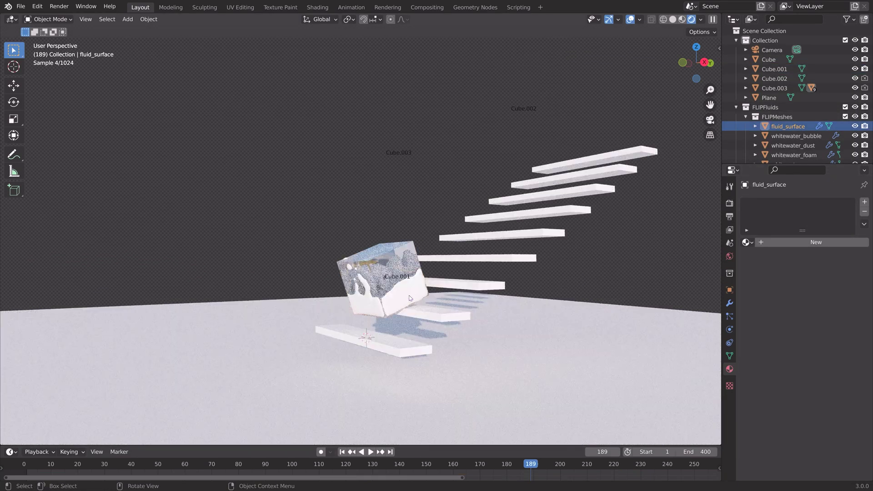
pyautogui.click(794, 244)
pyautogui.click(822, 284)
pyautogui.click(737, 107)
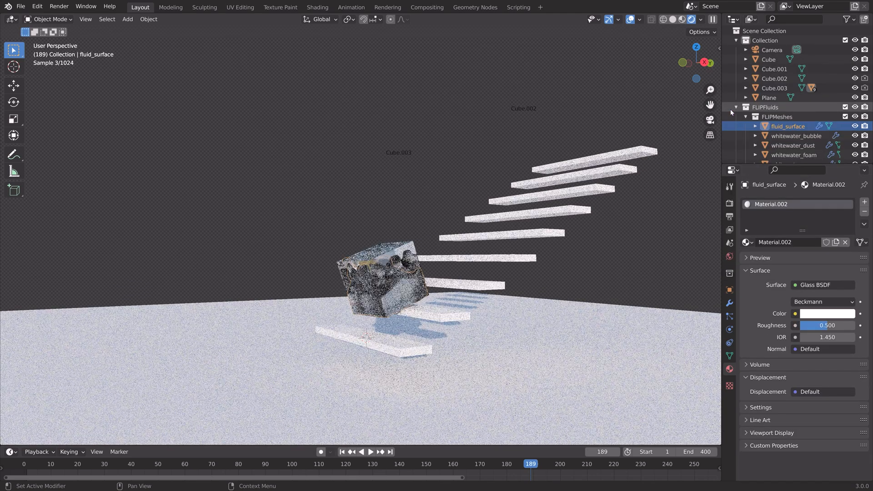
pyautogui.moveTo(650, 205)
pyautogui.mouseDown(button='middle')
pyautogui.moveTo(598, 251)
pyautogui.moveTo(660, 280)
pyautogui.moveTo(613, 259)
pyautogui.moveTo(503, 270)
pyautogui.moveTo(541, 313)
pyautogui.mouseUp(button='middle')
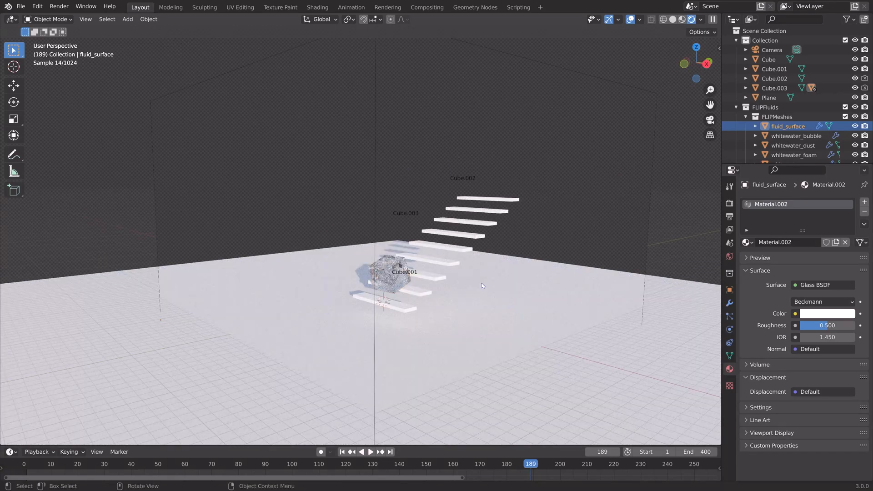
# Add a Sun light at strength 3
pyautogui.hotkey('shift', 'a')
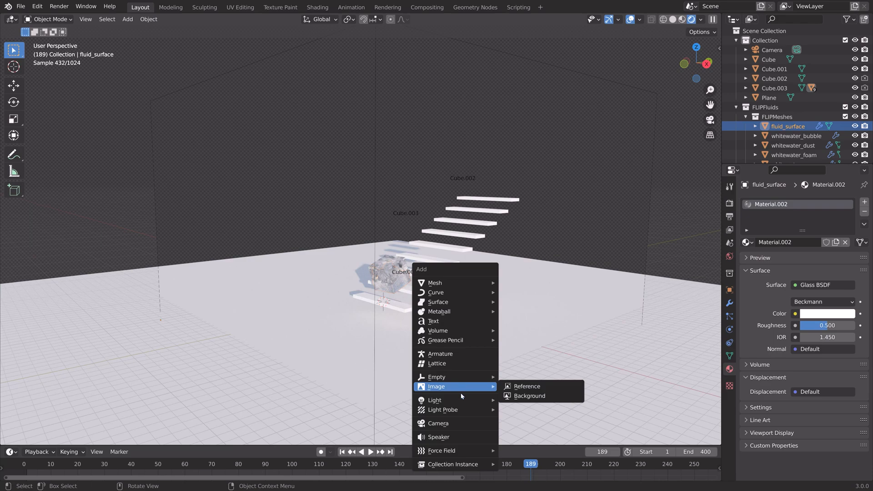
pyautogui.click(518, 410)
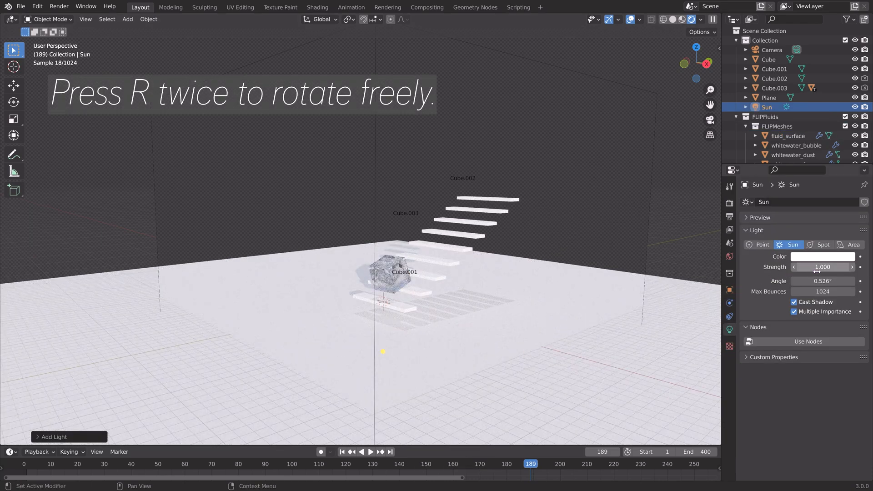
pyautogui.write('3')
pyautogui.press('Return')
# Rotate the sun freely so the stairs cast shadows and hide the viewport overlays
pyautogui.press('r')
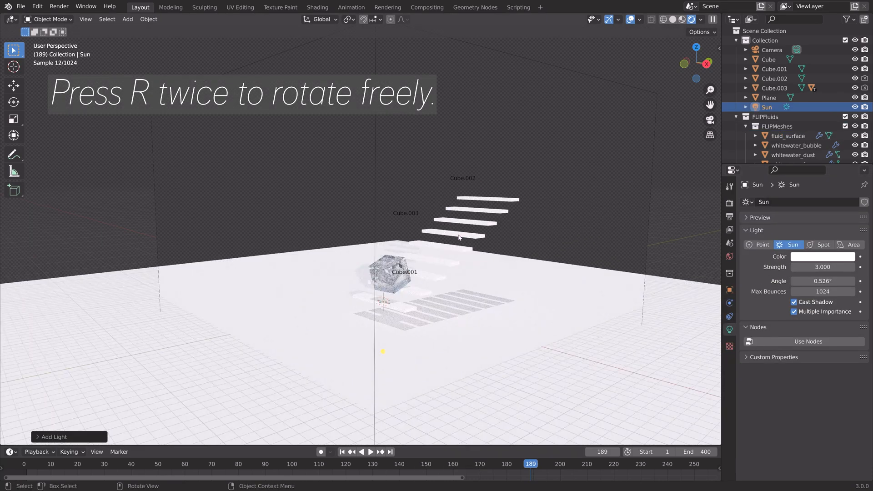
pyautogui.press('r')
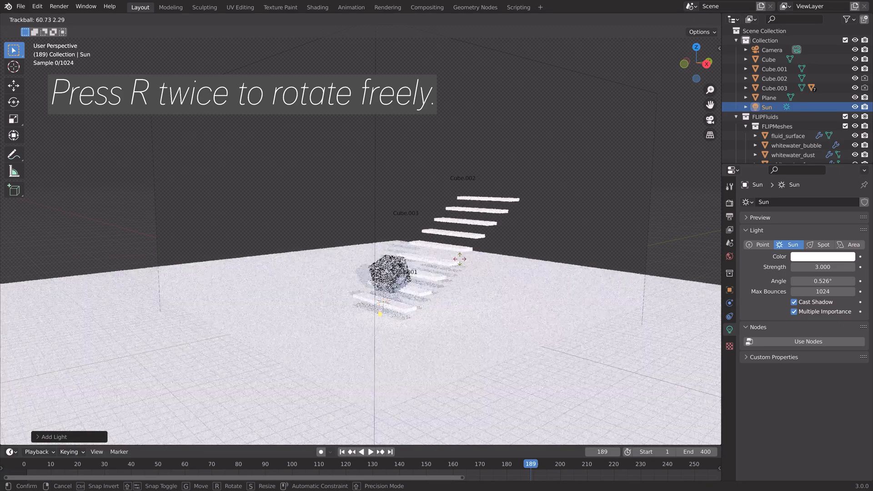
pyautogui.click(462, 265)
pyautogui.scroll(4, 443, 278)
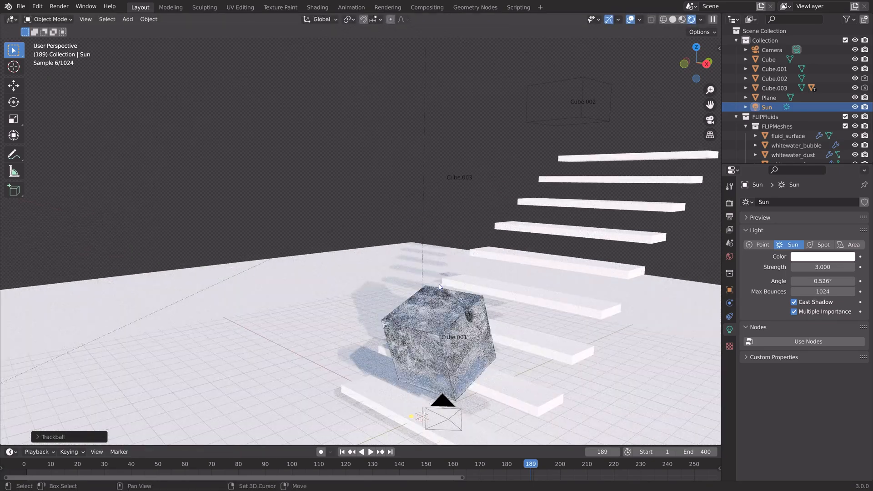
pyautogui.keyDown('shift'); pyautogui.moveTo(442, 279); pyautogui.dragTo(355, 205, button='middle'); pyautogui.keyUp('shift')
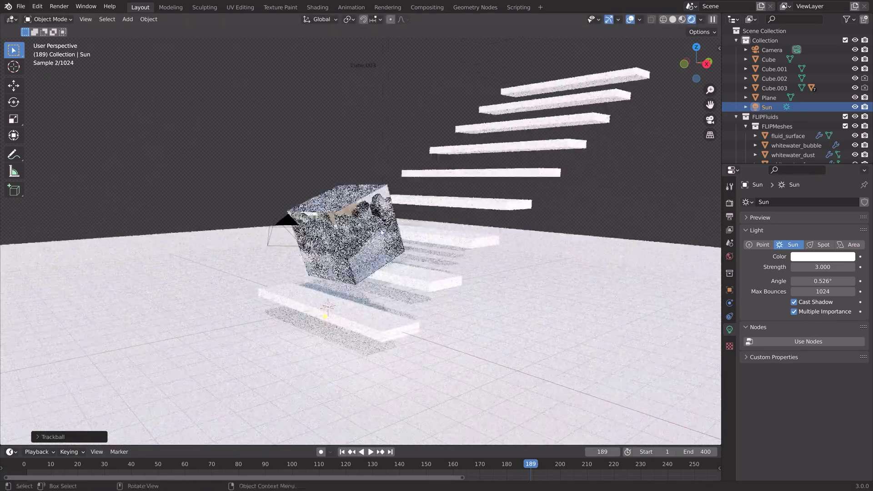
pyautogui.click(632, 19)
pyautogui.moveTo(441, 176); pyautogui.dragTo(596, 212, button='middle')
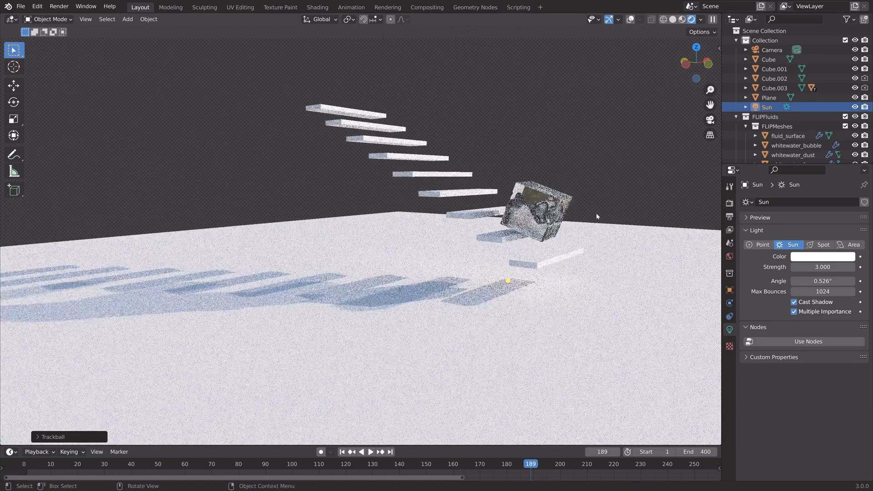
pyautogui.moveTo(522, 201)
pyautogui.mouseDown(button='middle')
pyautogui.moveTo(371, 197)
pyautogui.moveTo(447, 277)
pyautogui.mouseUp(button='middle')
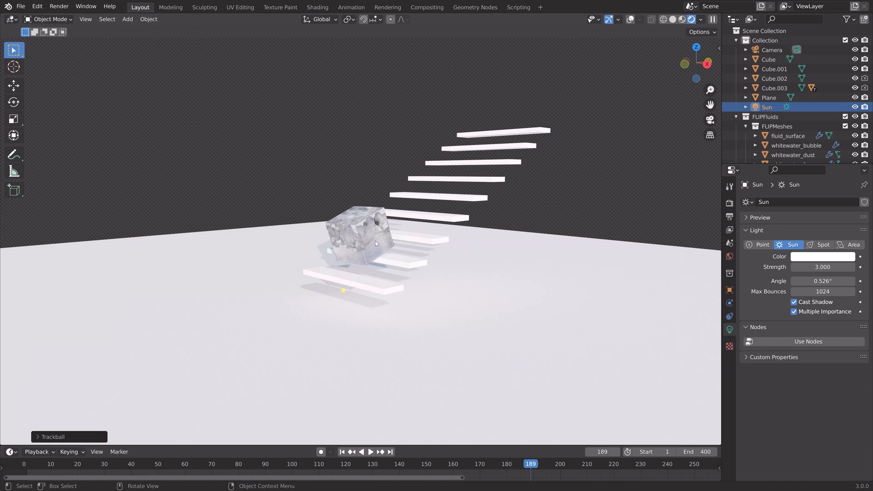
# Set the fluid_surface glass roughness to 0
pyautogui.click(419, 250)
pyautogui.moveTo(828, 325); pyautogui.dragTo(785, 325)
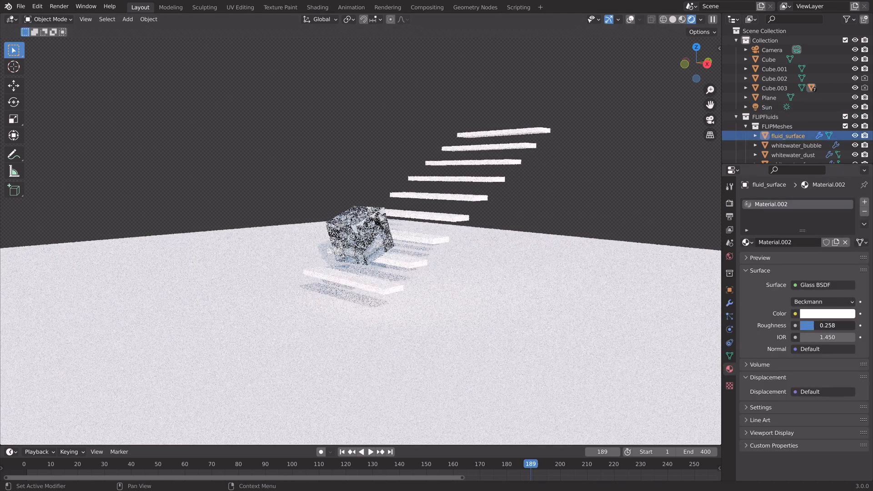
pyautogui.scroll(5, 404, 284)
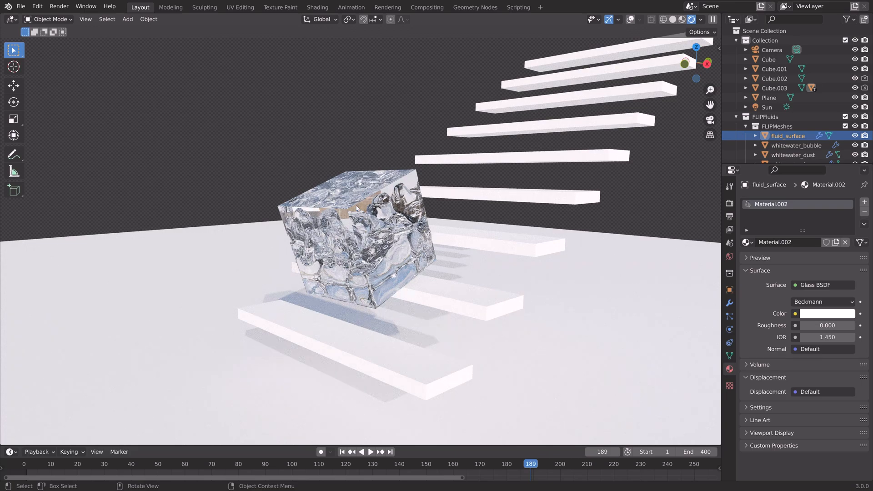
# Give the stairs Cube a Diffuse BSDF material in a light bluish-grey colour
pyautogui.click(526, 199)
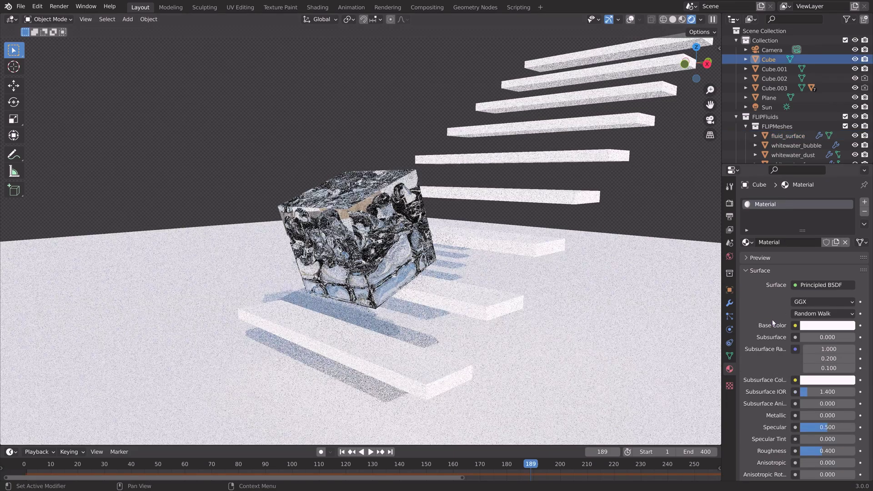
pyautogui.click(813, 325)
pyautogui.moveTo(822, 302); pyautogui.dragTo(774, 301)
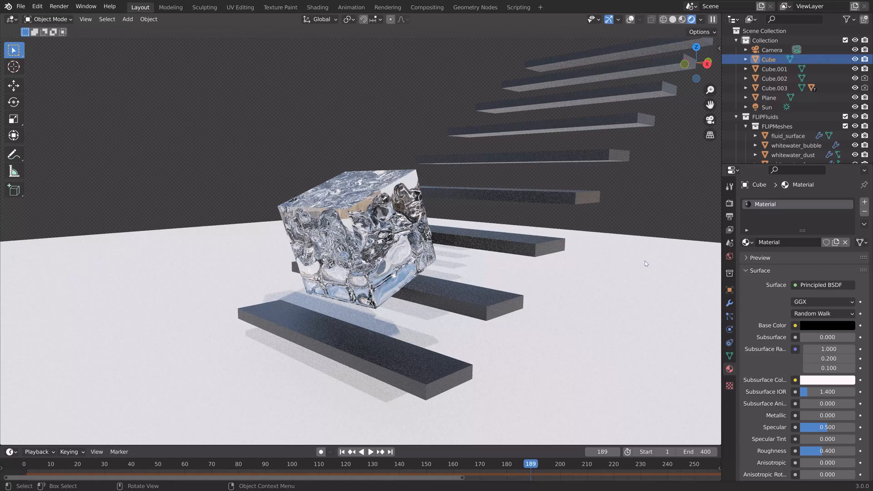
pyautogui.scroll(-6, 549, 266)
pyautogui.click(822, 285)
pyautogui.click(750, 86)
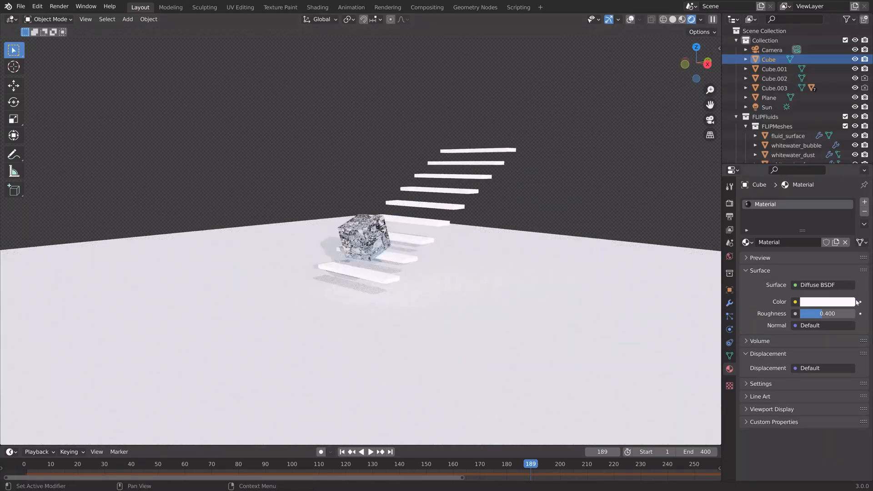
pyautogui.click(825, 301)
pyautogui.moveTo(492, 256); pyautogui.dragTo(518, 266, button='middle')
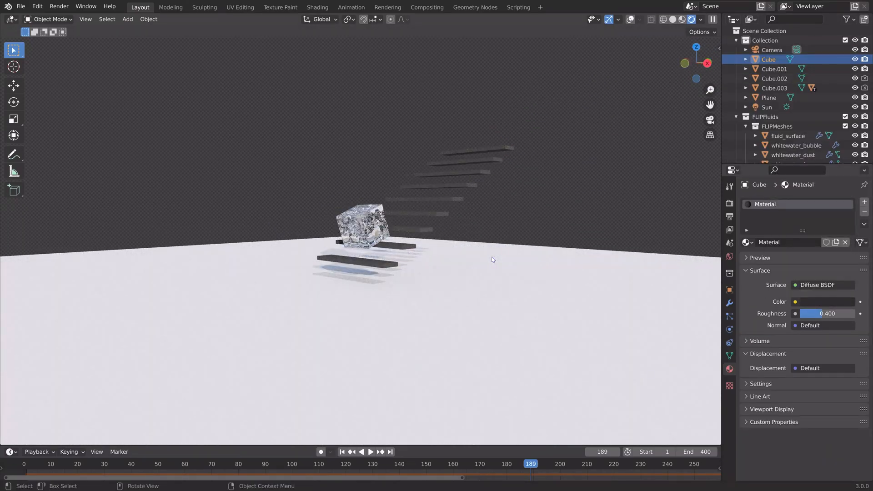
pyautogui.scroll(5, 533, 250)
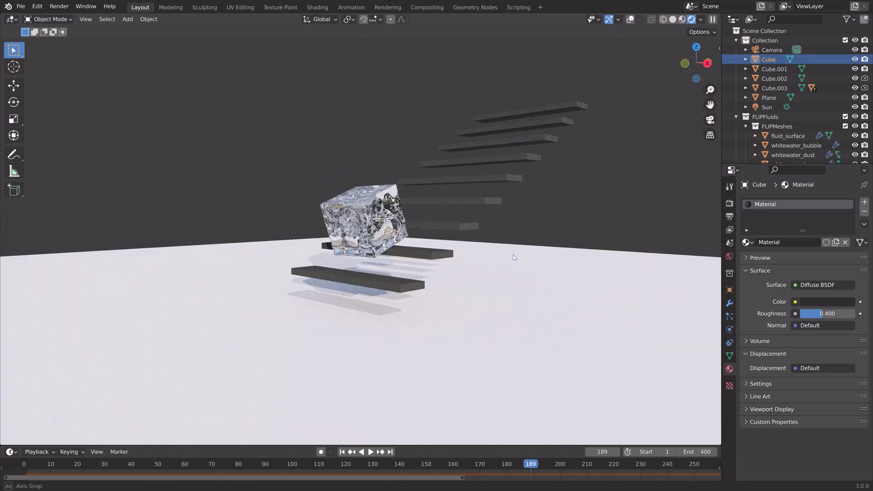
pyautogui.click(825, 301)
pyautogui.moveTo(846, 225)
pyautogui.mouseDown()
pyautogui.moveTo(846, 174)
pyautogui.moveTo(812, 182)
pyautogui.moveTo(810, 198)
pyautogui.moveTo(846, 201)
pyautogui.mouseUp()
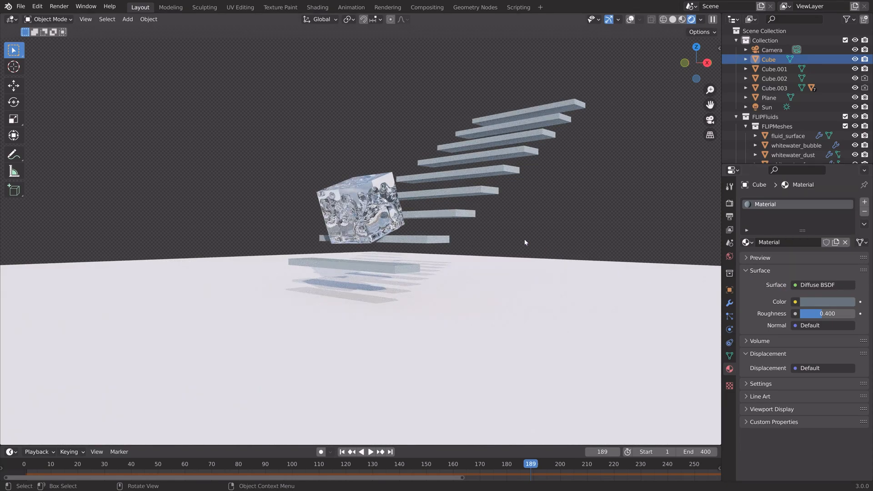
# Save as tut9, enter camera view and enable Camera to View in the side panel
pyautogui.hotkey('ctrl', 'shift', 's')
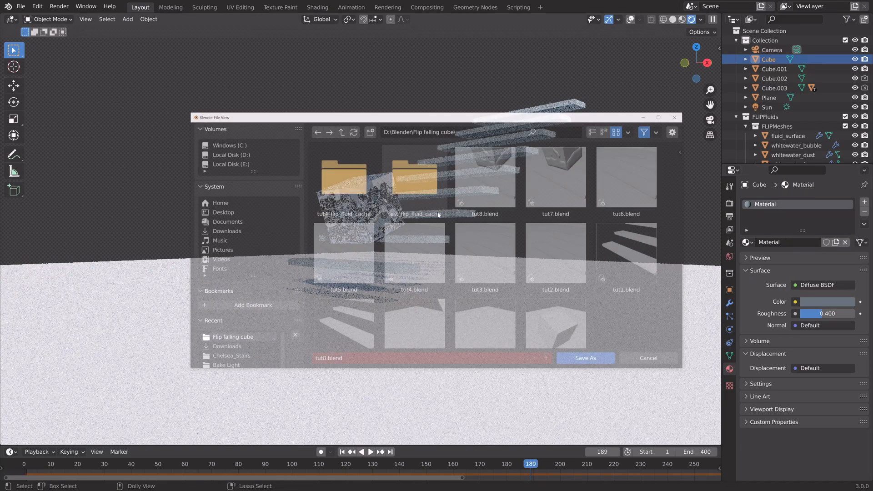
pyautogui.click(580, 361)
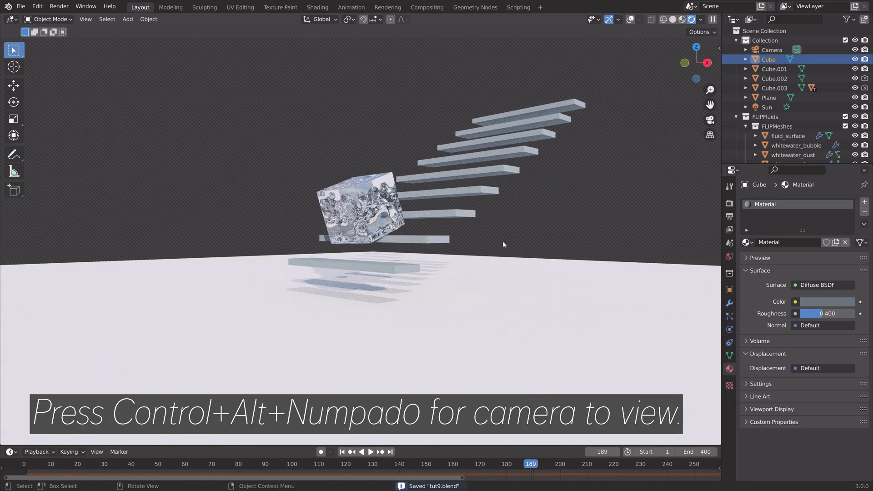
pyautogui.press('ctrl+alt+KP_0')
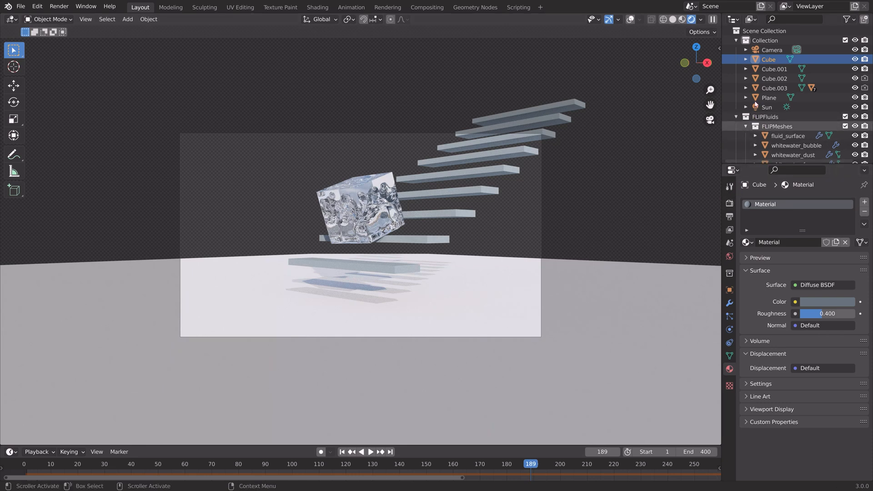
pyautogui.click(772, 50)
pyautogui.press('n')
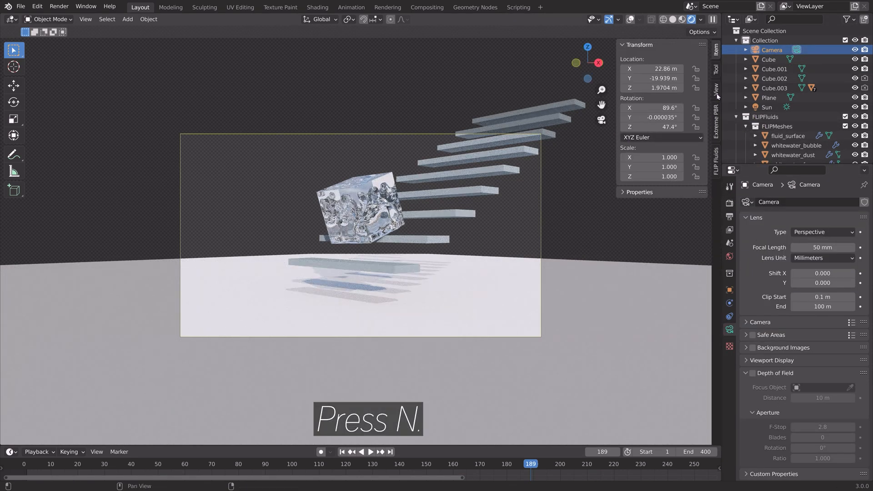
pyautogui.click(717, 89)
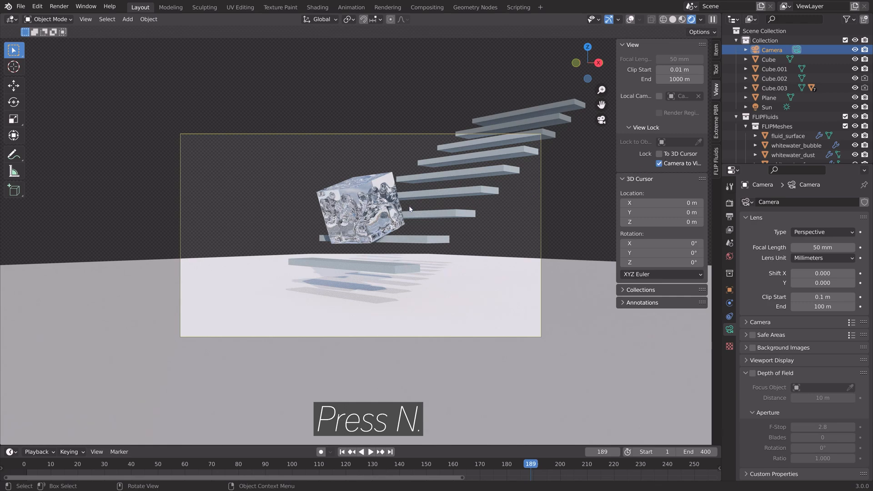
# Move the camera to frame the stairs and cube, then rewind and play the animation
pyautogui.moveTo(412, 205); pyautogui.dragTo(396, 215, button='middle')
pyautogui.scroll(-2, 410, 211)
pyautogui.scroll(-1, 396, 215)
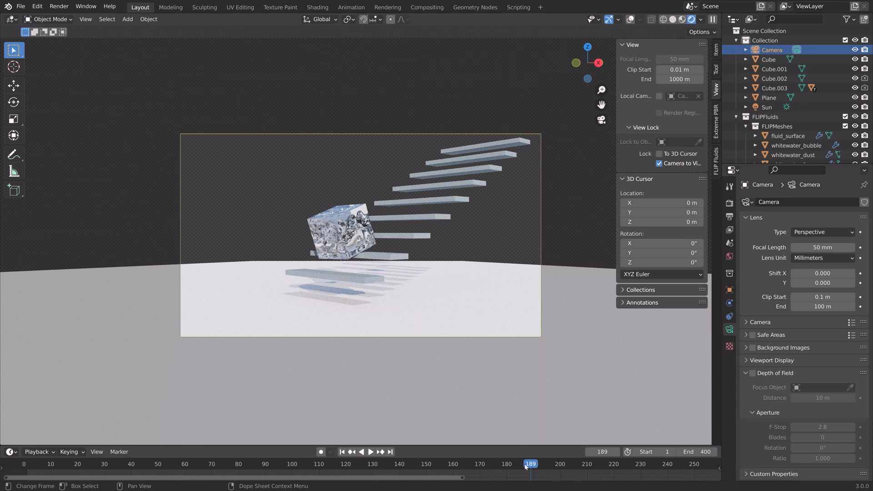
pyautogui.moveTo(526, 465)
pyautogui.mouseDown()
pyautogui.moveTo(89, 464)
pyautogui.moveTo(114, 475)
pyautogui.moveTo(341, 461)
pyautogui.moveTo(718, 464)
pyautogui.mouseUp()
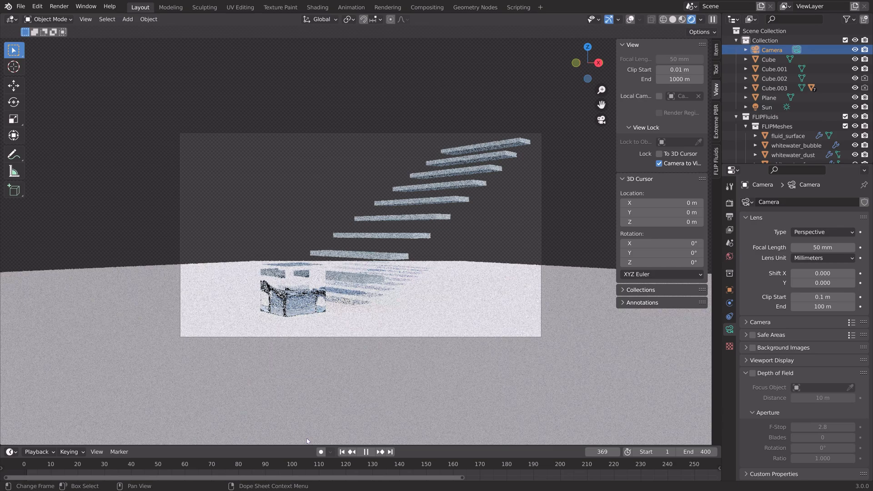
# Stop playback and save the project as tut10.blend
pyautogui.press('space')
pyautogui.hotkey('ctrl', 'shift', 's')
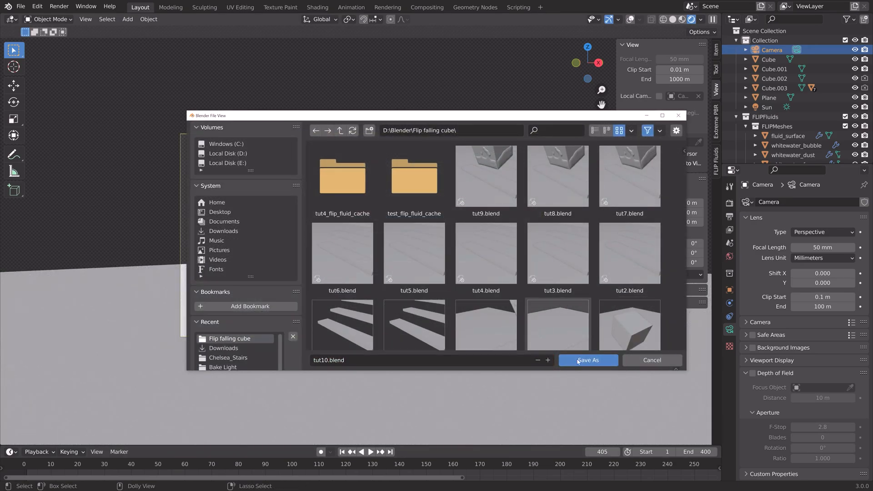
pyautogui.click(583, 360)
# Give the stairs Cube a Diffuse surface with roughness 0.475 after trying Glass BSDF
pyautogui.click(484, 262)
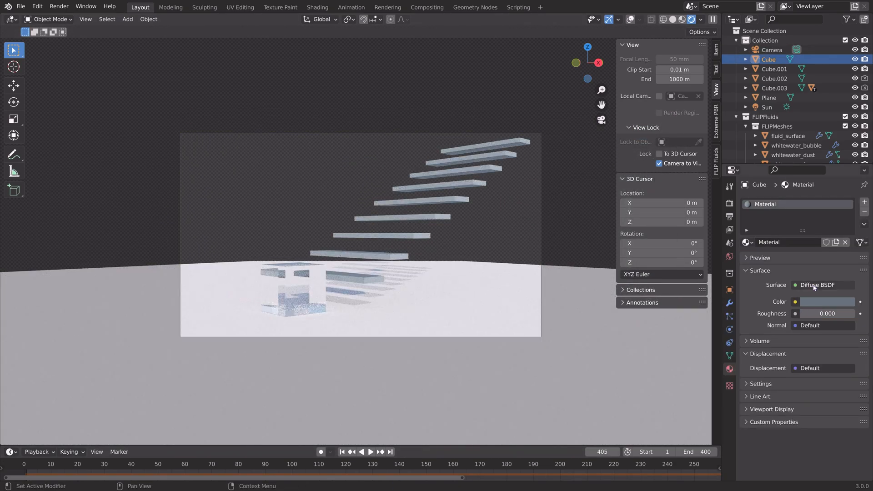
pyautogui.click(822, 285)
pyautogui.click(756, 116)
pyautogui.click(827, 313)
pyautogui.click(795, 354)
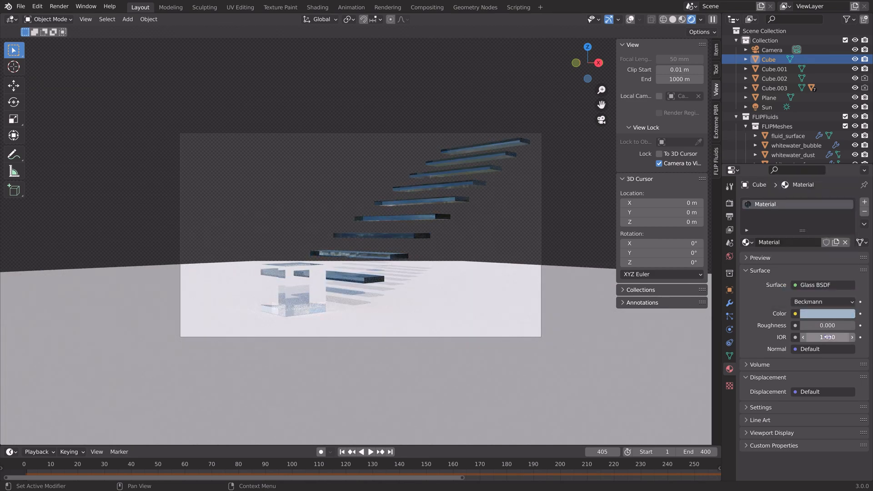
pyautogui.doubleClick(827, 325)
pyautogui.write('0.475')
pyautogui.press('Return')
# Pick a vivid blue colour for the stairs and jump to frame 58
pyautogui.click(822, 284)
pyautogui.click(744, 98)
pyautogui.click(827, 301)
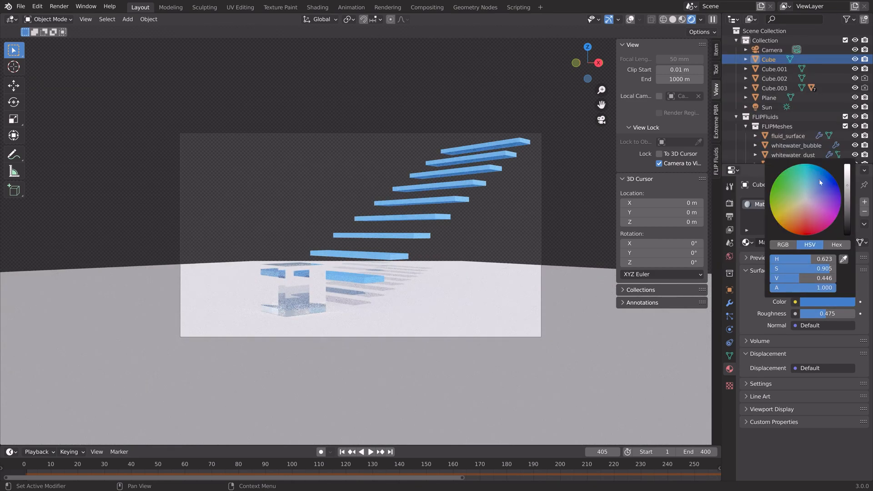
pyautogui.moveTo(846, 177)
pyautogui.mouseDown()
pyautogui.moveTo(847, 218)
pyautogui.moveTo(846, 176)
pyautogui.moveTo(818, 182)
pyautogui.mouseUp()
pyautogui.click(815, 183)
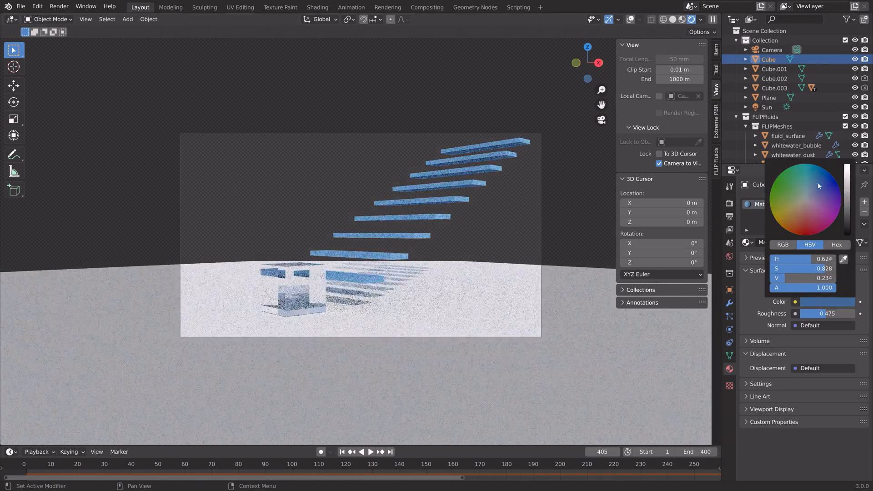
pyautogui.click(180, 464)
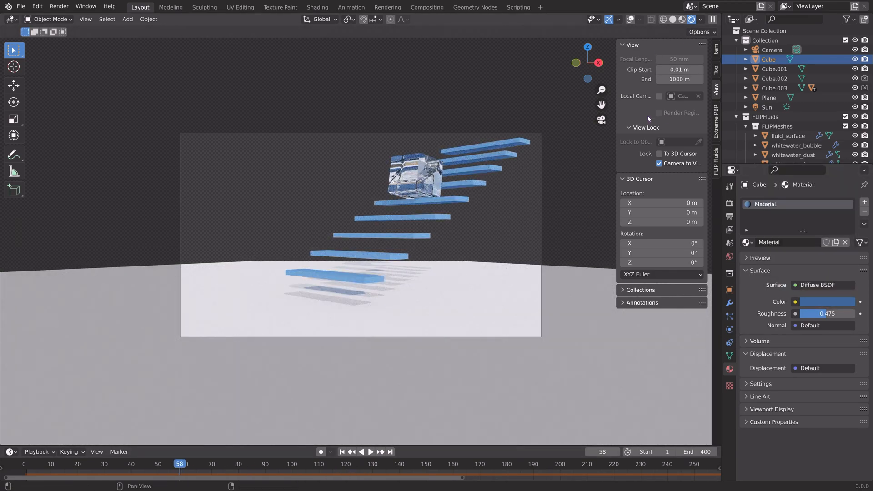
# Switch to Solid shading and reach the render output path browser in Output Properties
pyautogui.click(673, 19)
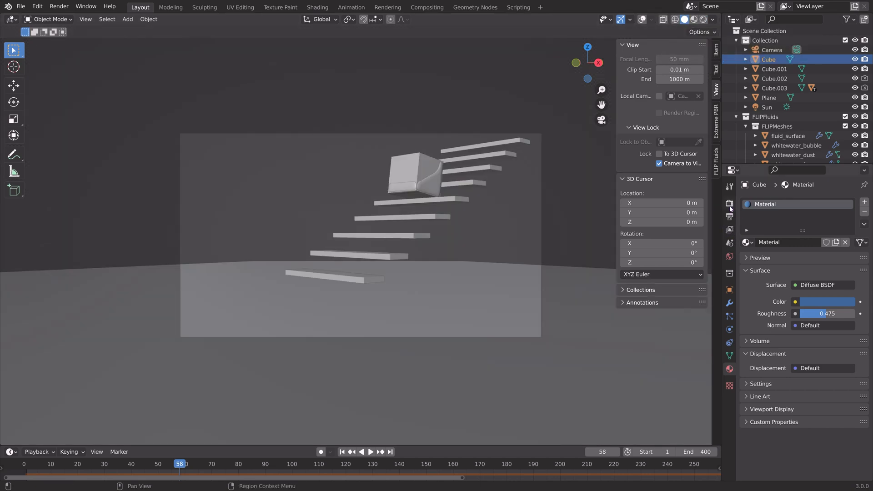
pyautogui.click(730, 204)
pyautogui.click(729, 217)
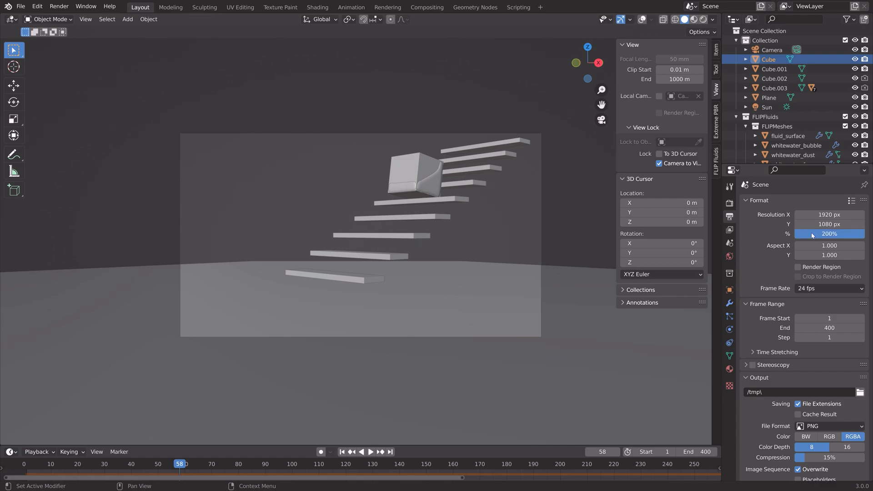
pyautogui.scroll(-2, 814, 341)
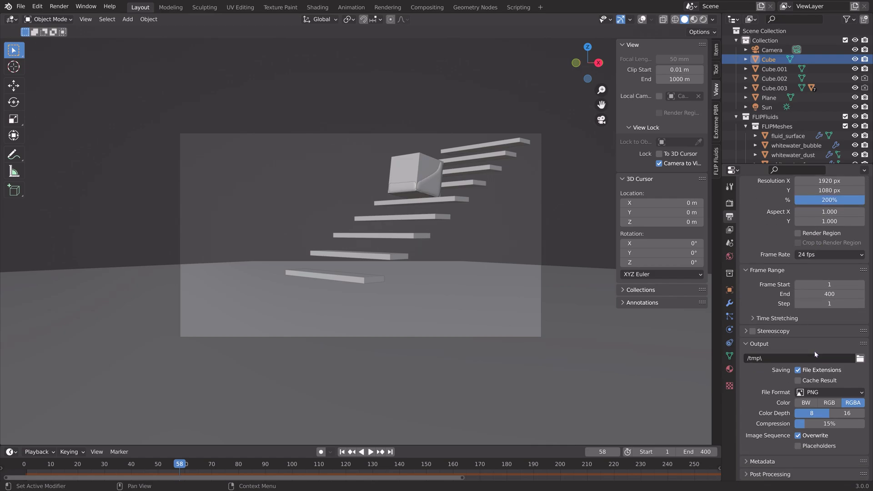
pyautogui.click(861, 358)
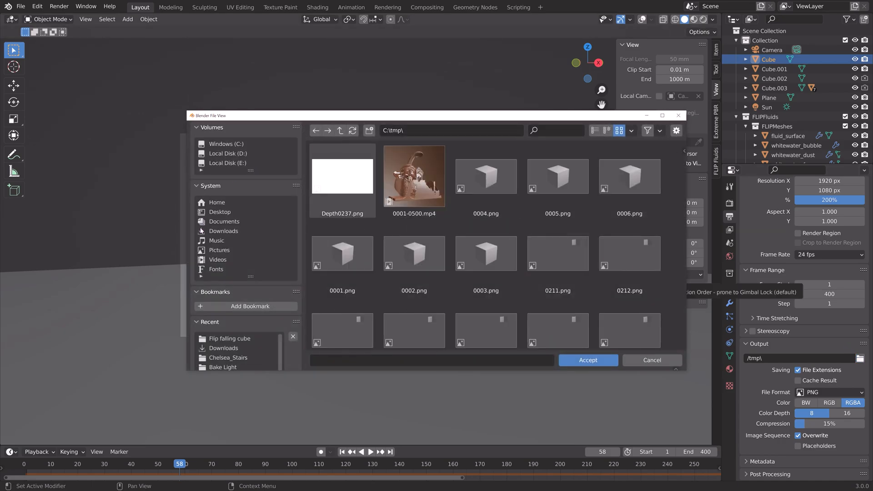
# Set the output path to E:\Large renders\Water cube with files named tut
pyautogui.click(227, 163)
pyautogui.scroll(-2, 473, 209)
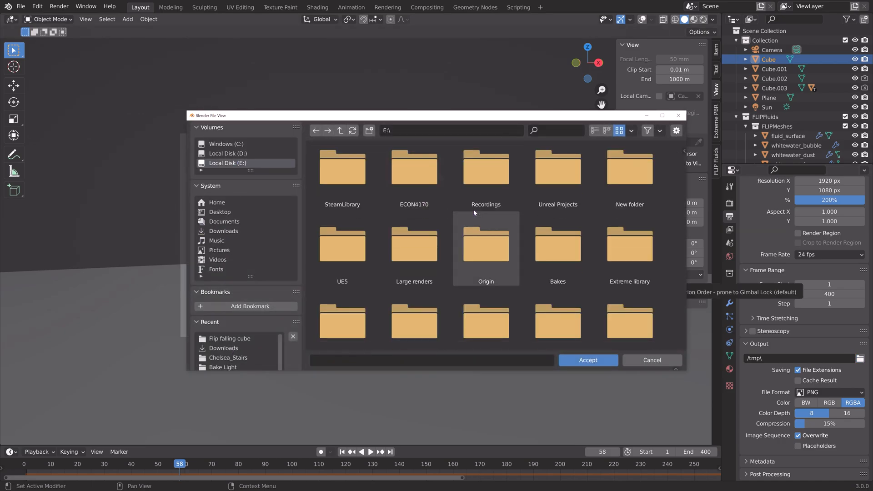
pyautogui.scroll(-4, 474, 209)
pyautogui.scroll(-3, 409, 205)
pyautogui.scroll(-3, 385, 196)
pyautogui.doubleClick(386, 192)
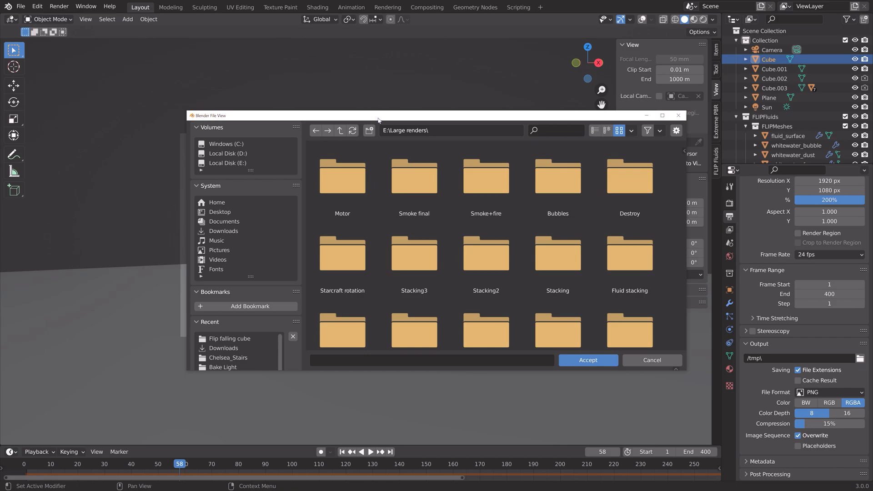
pyautogui.click(344, 174)
pyautogui.doubleClick(344, 174)
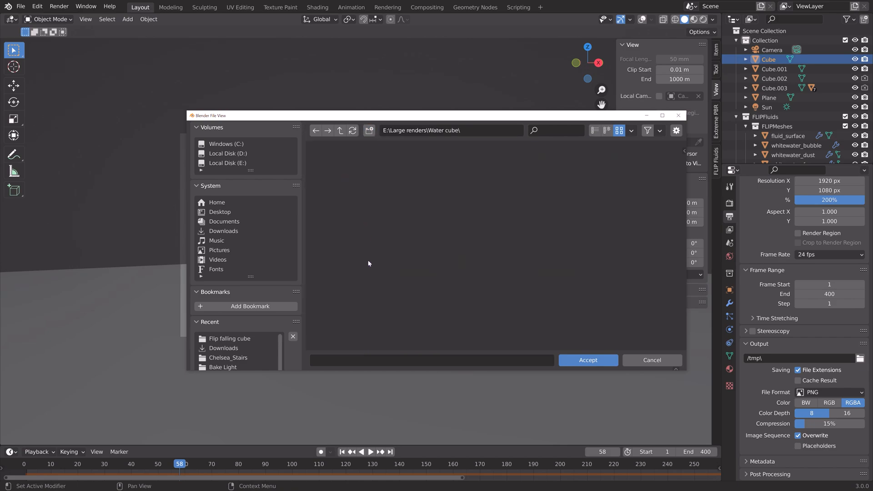
pyautogui.click(351, 364)
pyautogui.write('E:\\Large renders\\Water cube\\tut')
pyautogui.press('Return')
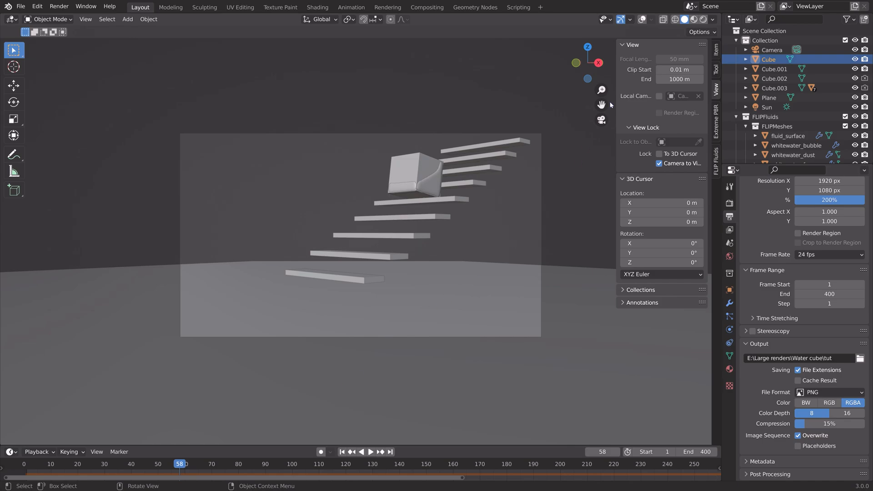
pyautogui.click(704, 20)
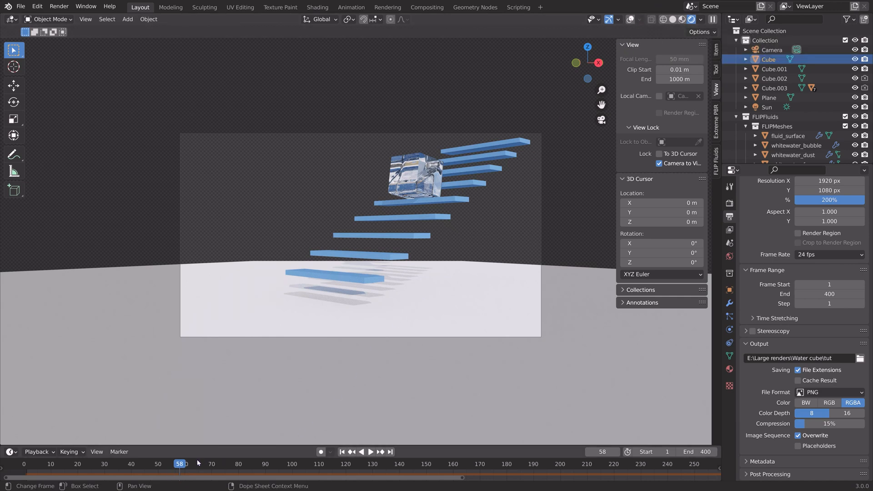
pyautogui.moveTo(198, 464); pyautogui.dragTo(217, 465)
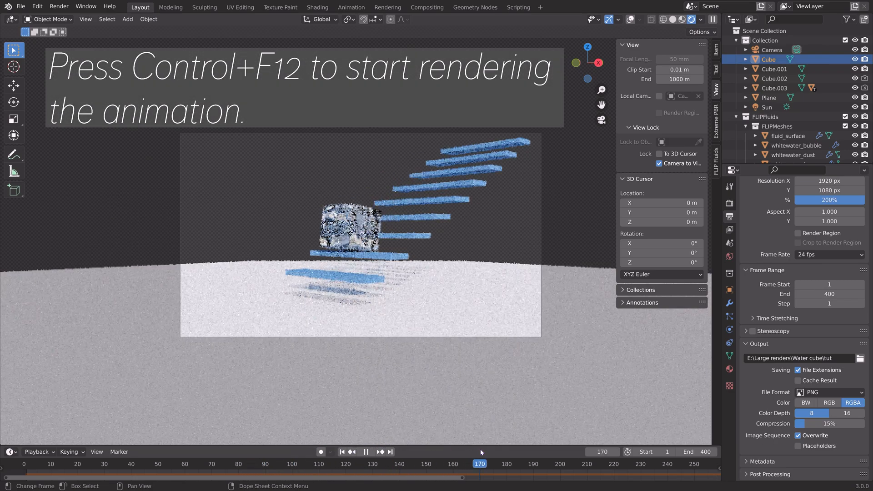
pyautogui.press('space')
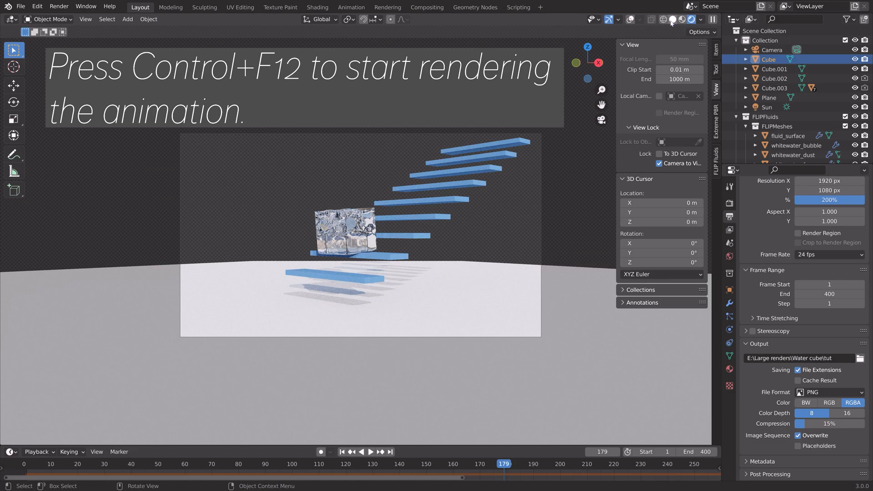
pyautogui.click(672, 19)
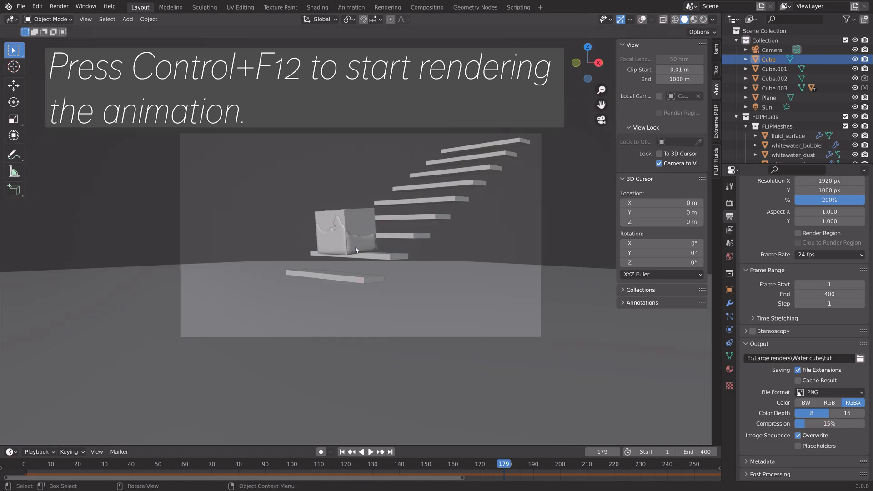